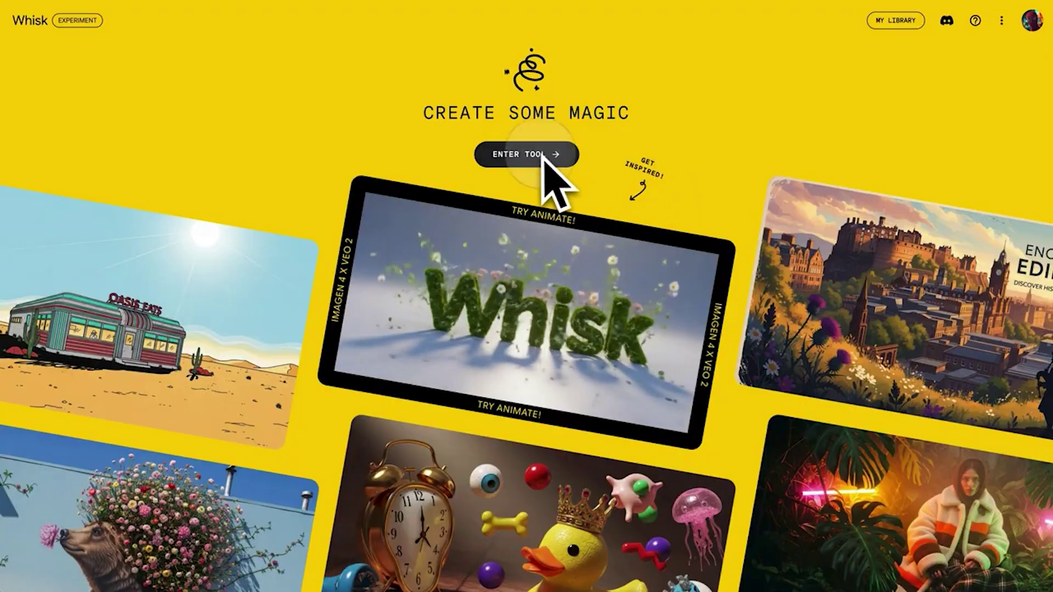
Enter Whisk, enlarge the barbecue example, and compare the chameleon before and after upscaling
{"action": "left_click", "coordinate": [535, 155]}
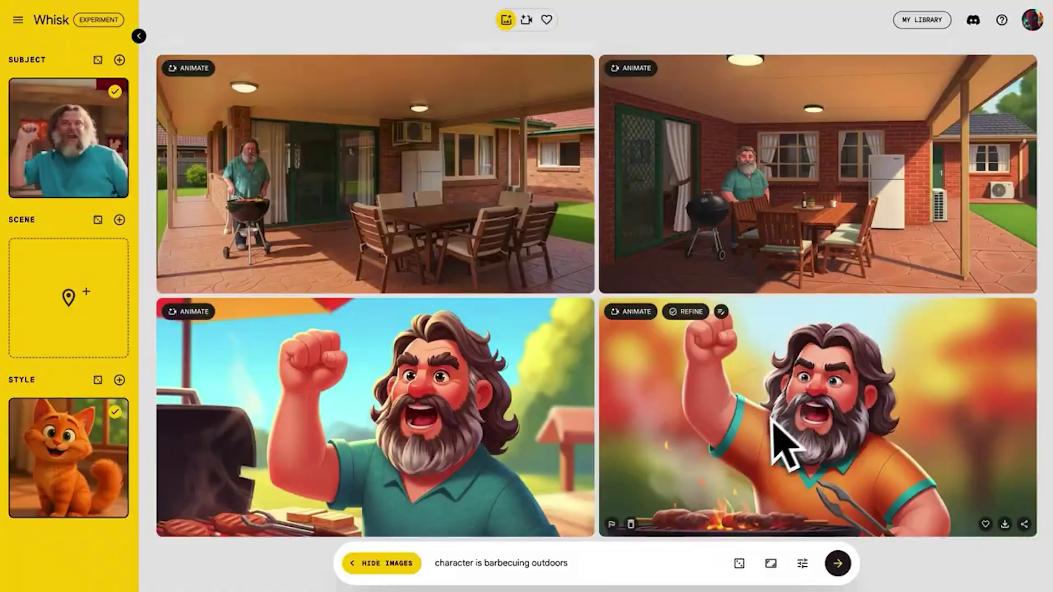
{"action": "left_click", "coordinate": [782, 428]}
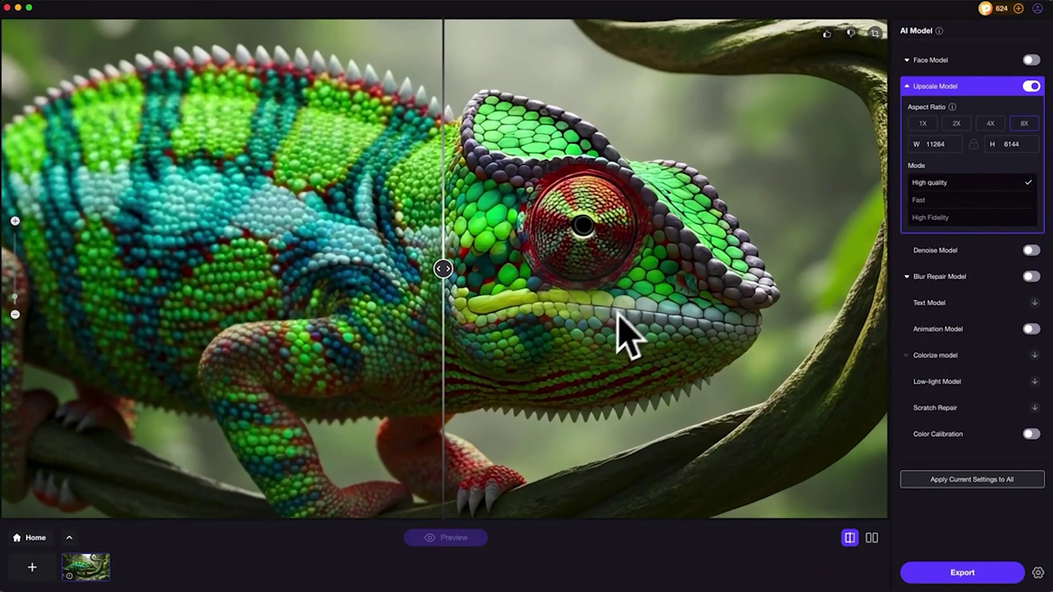
{"action": "left_click_drag", "start_coordinate": [609, 321], "coordinate": [371, 321]}
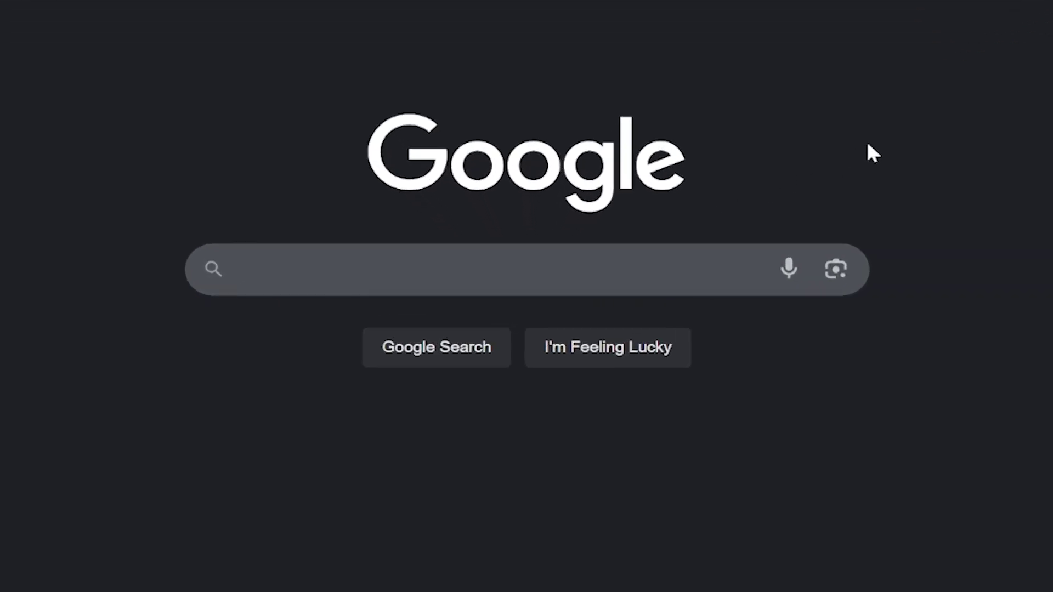
{"action": "type", "text": "google whisk"}
Search Google for 'google whisk' and open the labs.google/fx Whisk result in a new tab
{"action": "key", "text": "Return"}
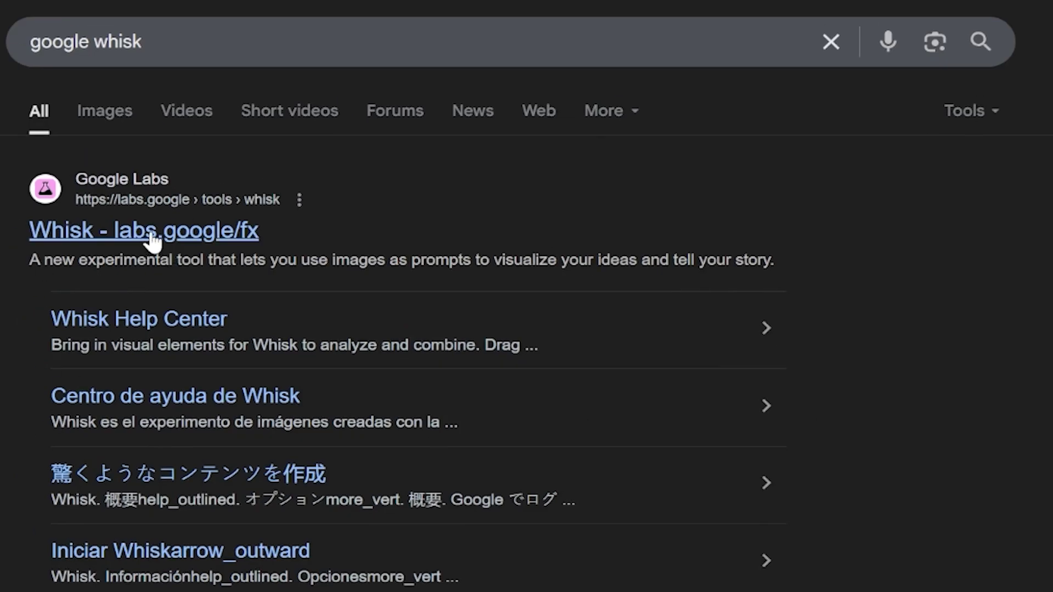
{"action": "left_click", "coordinate": [151, 230]}
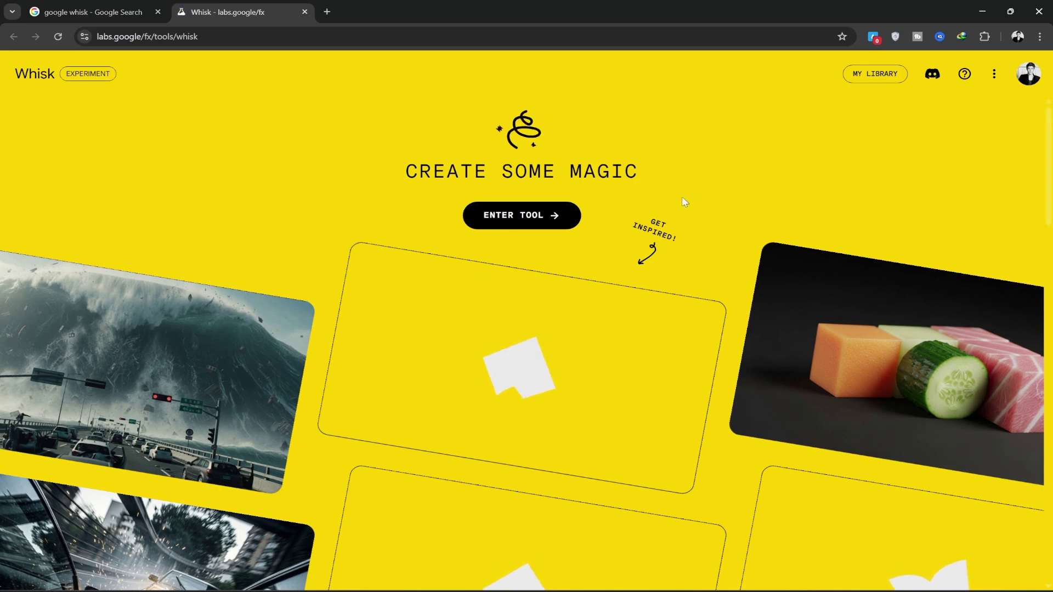
Enter Whisk, continue past the welcome dialog, and expand the Subject, Scene and Style slots
{"action": "left_click", "coordinate": [512, 220]}
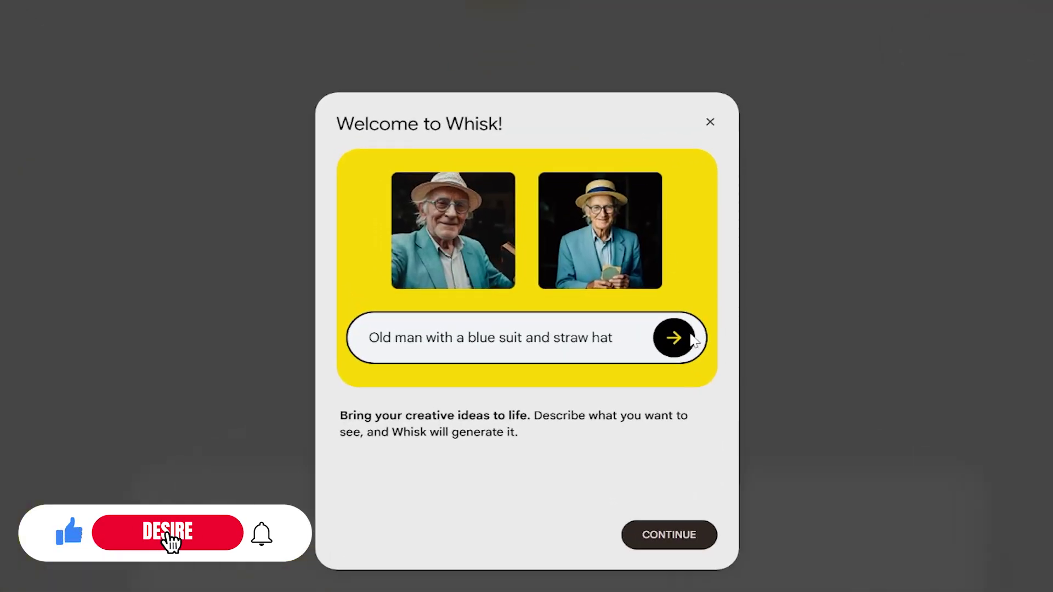
{"action": "double_click", "coordinate": [601, 338]}
{"action": "left_click", "coordinate": [618, 338]}
{"action": "left_click", "coordinate": [669, 535]}
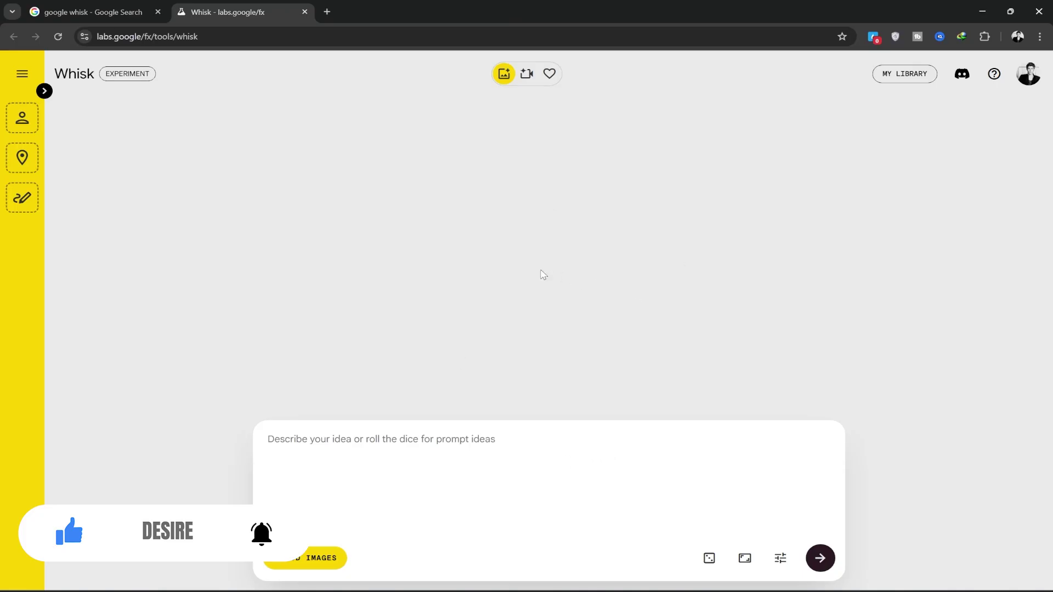
{"action": "left_click", "coordinate": [44, 90]}
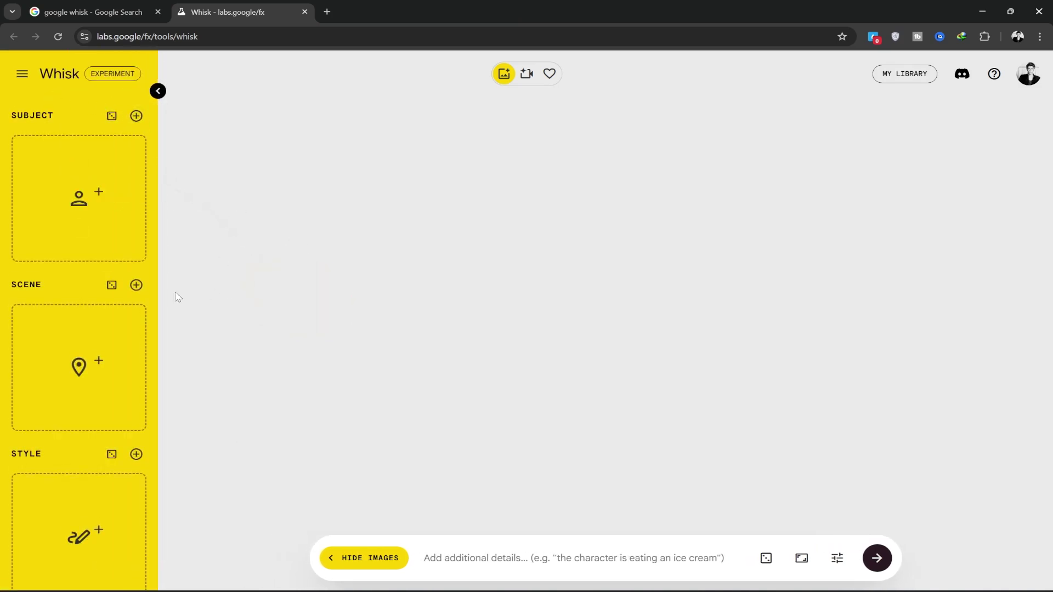
{"action": "mouse_move", "coordinate": [79, 367]}
{"action": "scroll", "coordinate": [79, 248], "scroll_direction": "down", "scroll_amount": 1}
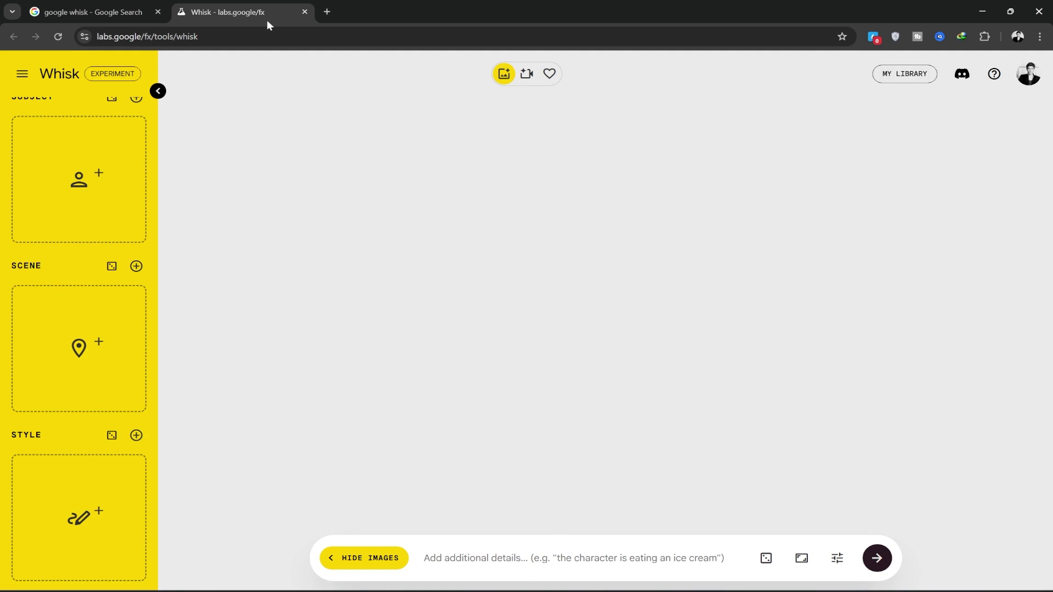
Replace the Google query with 'chatgpt' and open the chatgpt.com result in a new tab
{"action": "left_click", "coordinate": [90, 12]}
{"action": "left_click", "coordinate": [283, 122]}
{"action": "key", "text": "ctrl+a"}
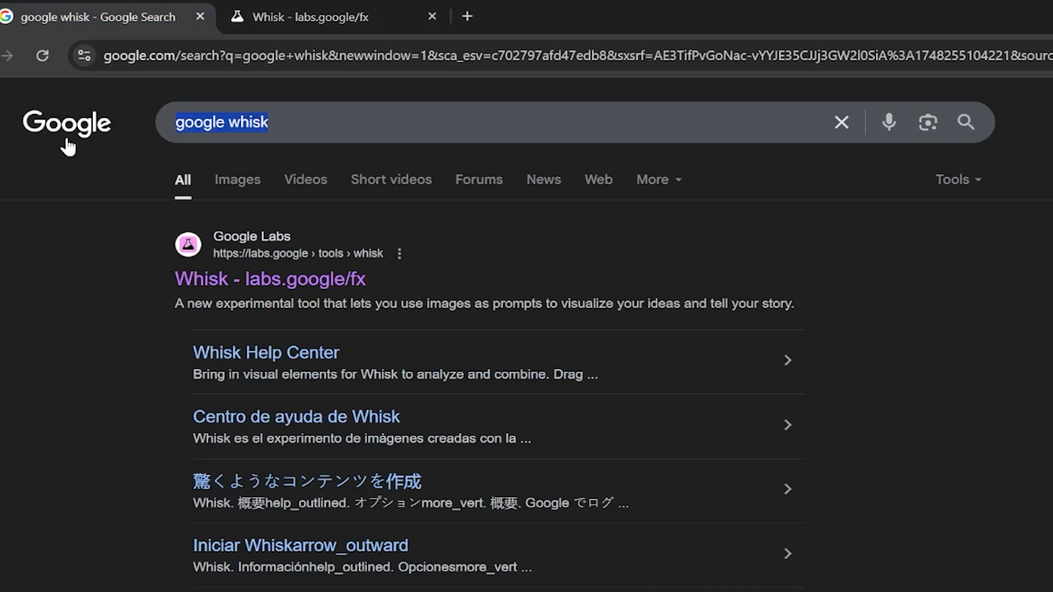
{"action": "type", "text": "ch"}
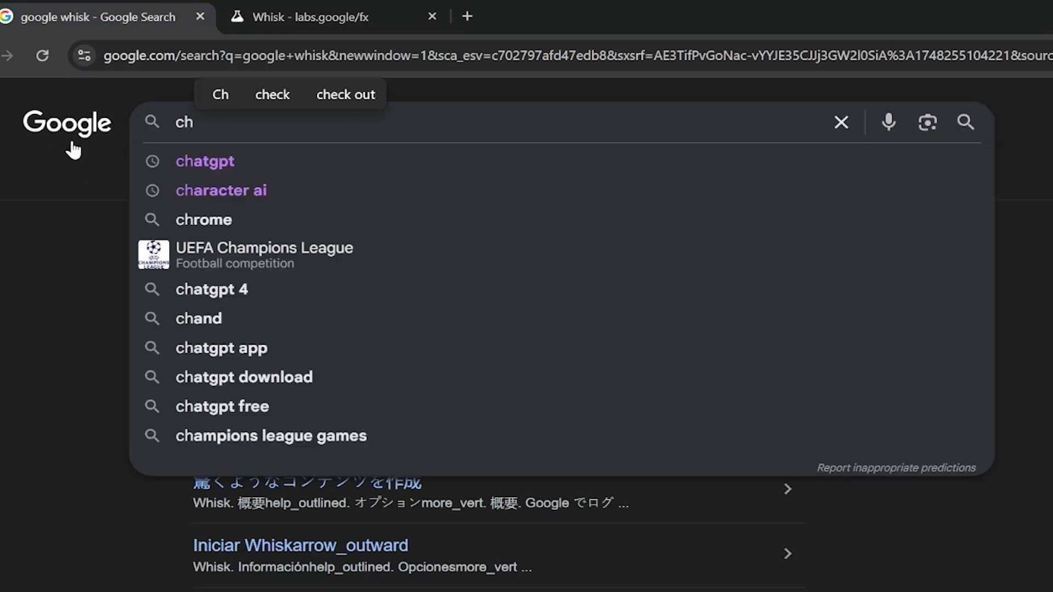
{"action": "left_click", "coordinate": [205, 161]}
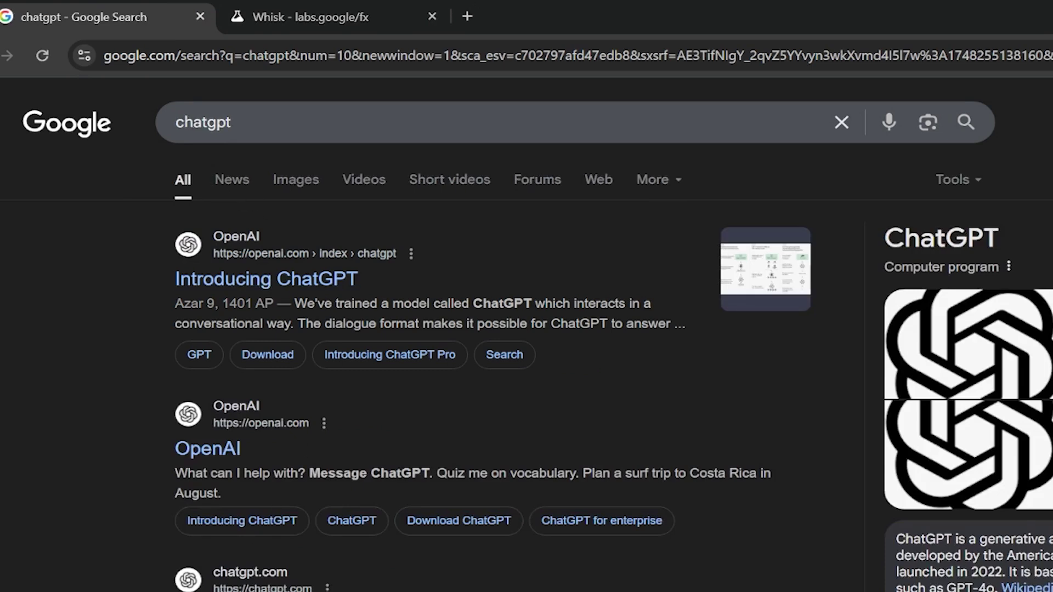
{"action": "left_click", "coordinate": [267, 278]}
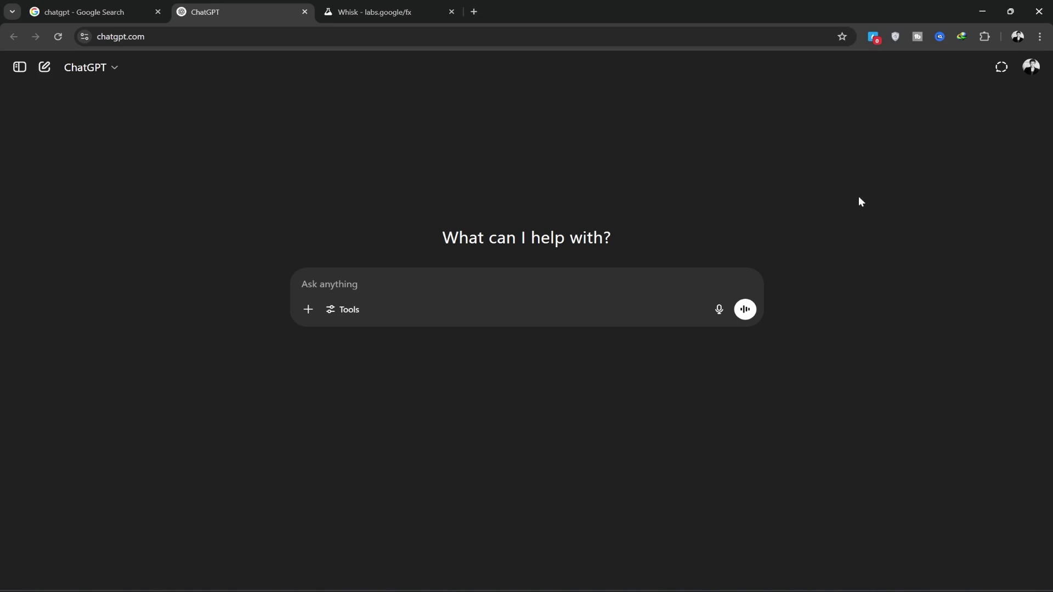
{"action": "type", "text": "give me ten prompts that are widely used on social media these days to produce"}
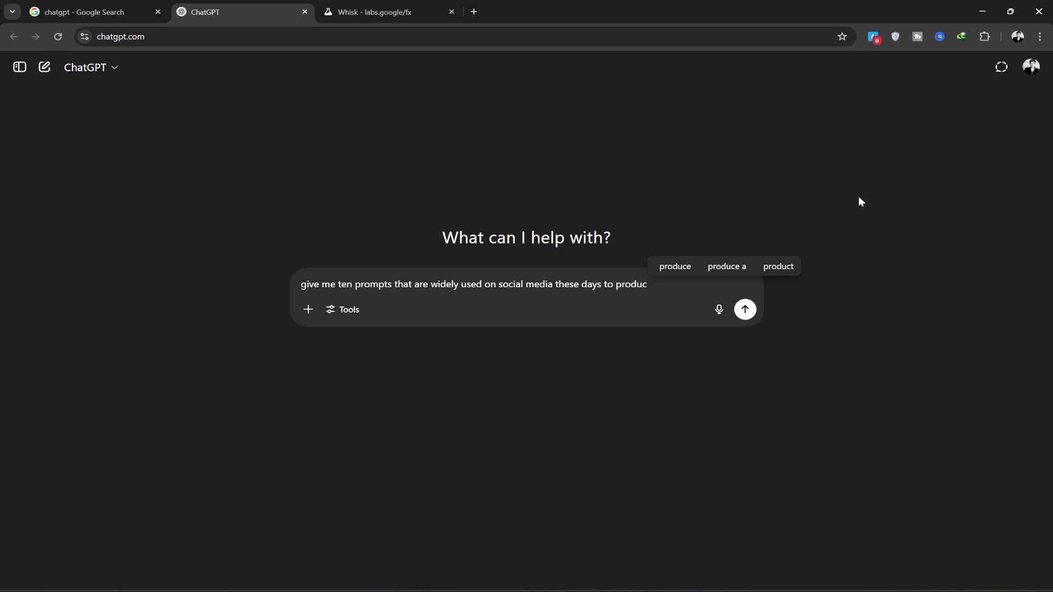
{"action": "type", "text": " imaage"}
Ask ChatGPT, with Search enabled, for ten popular social-media image prompts
{"action": "left_click", "coordinate": [341, 309]}
{"action": "left_click", "coordinate": [379, 346]}
{"action": "key", "text": "Return"}
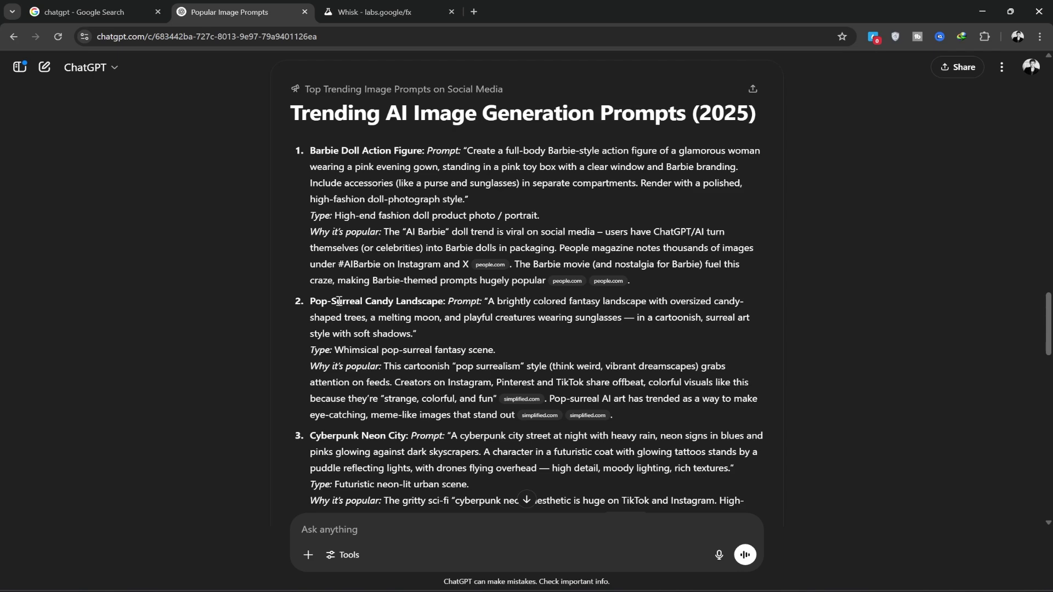
{"action": "scroll", "coordinate": [340, 301], "scroll_direction": "down", "scroll_amount": 1}
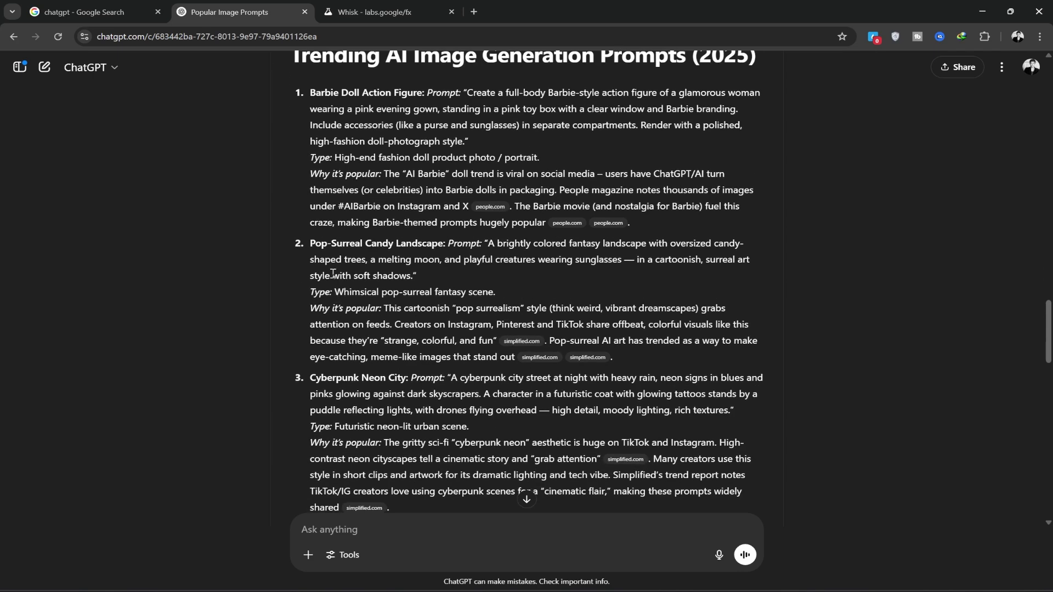
Copy the Pop-Surreal Candy Landscape prompt (item 2) from ChatGPT's reply
{"action": "left_click_drag", "start_coordinate": [310, 241], "coordinate": [496, 340]}
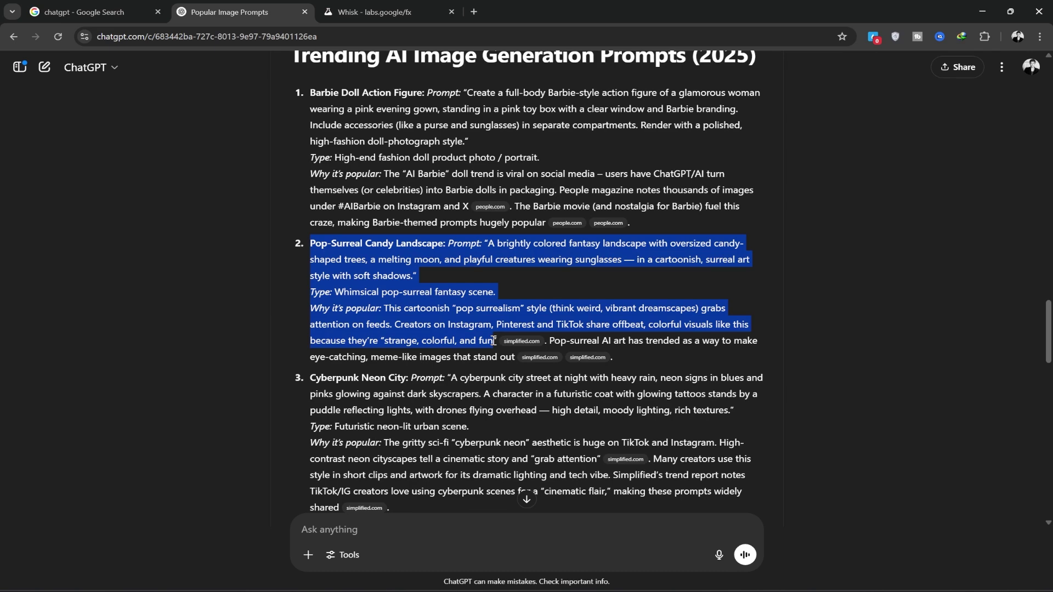
{"action": "right_click", "coordinate": [375, 258]}
{"action": "left_click", "coordinate": [415, 273]}
Paste the Pop-Surreal Candy Landscape prompt into Whisk's description box
{"action": "left_click", "coordinate": [372, 12]}
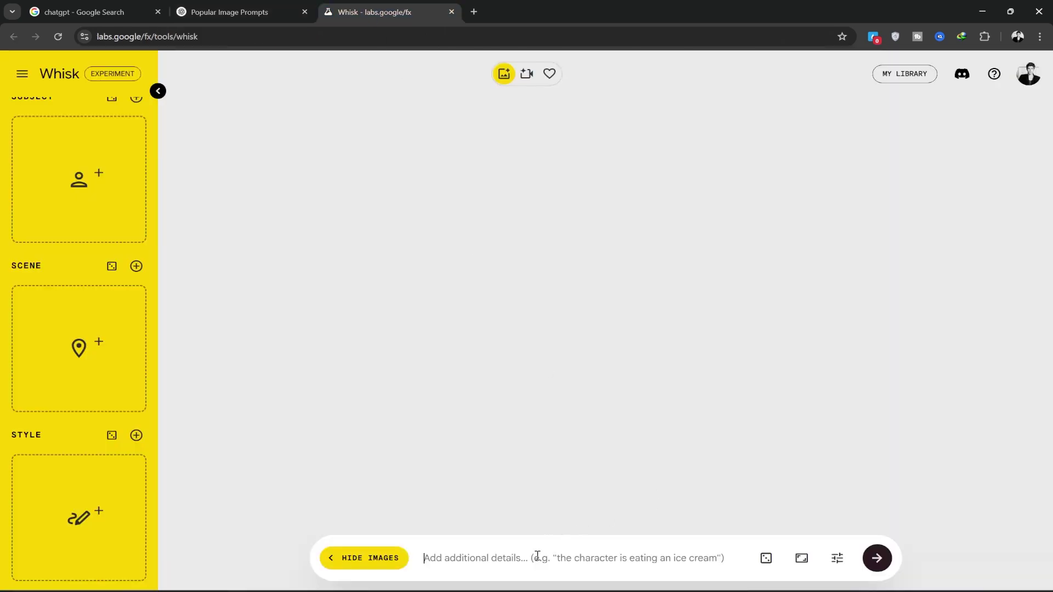
{"action": "key", "text": "ctrl+v"}
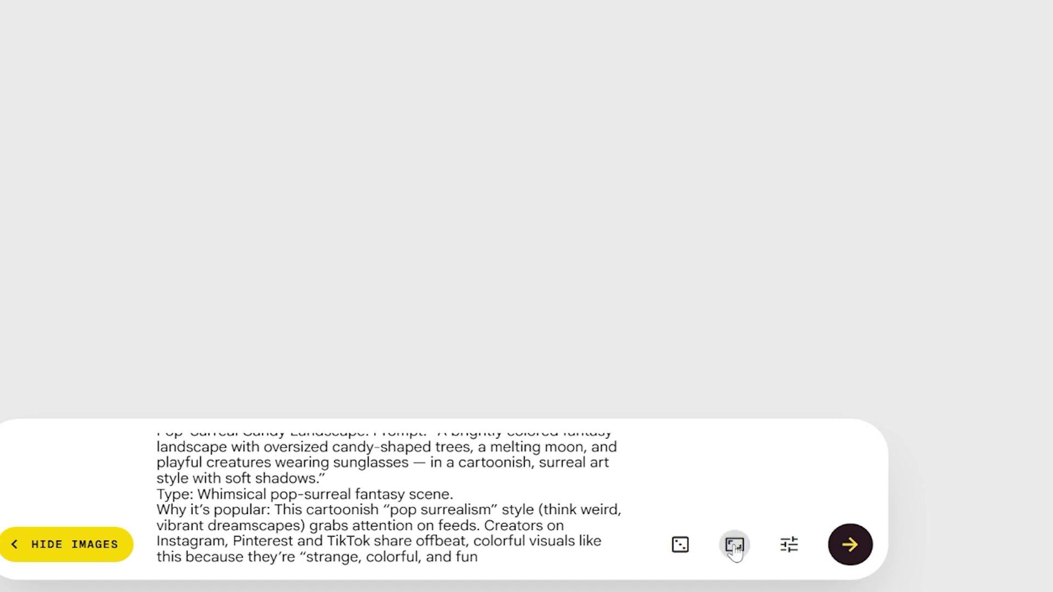
Check the aspect ratio options, then settle the generation model on Quality after trying Best Quality
{"action": "left_click", "coordinate": [735, 546]}
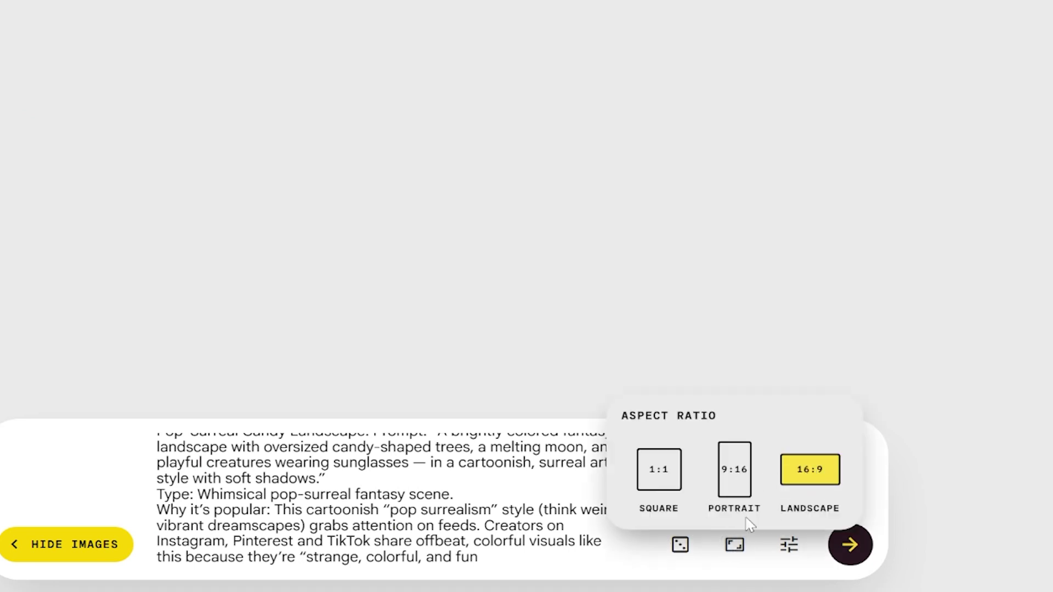
{"action": "left_click", "coordinate": [735, 546]}
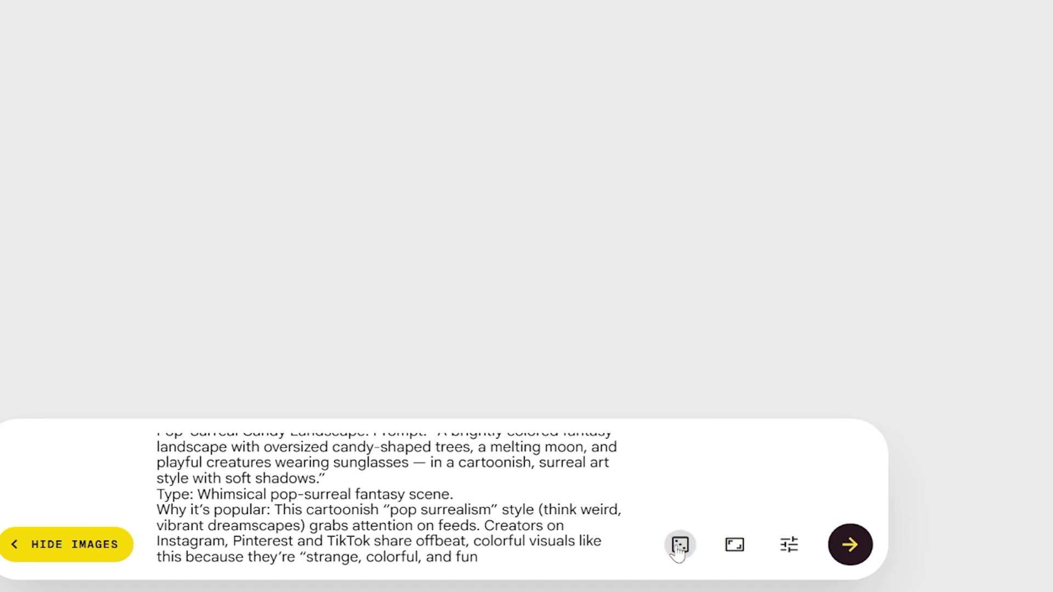
{"action": "left_click", "coordinate": [789, 546]}
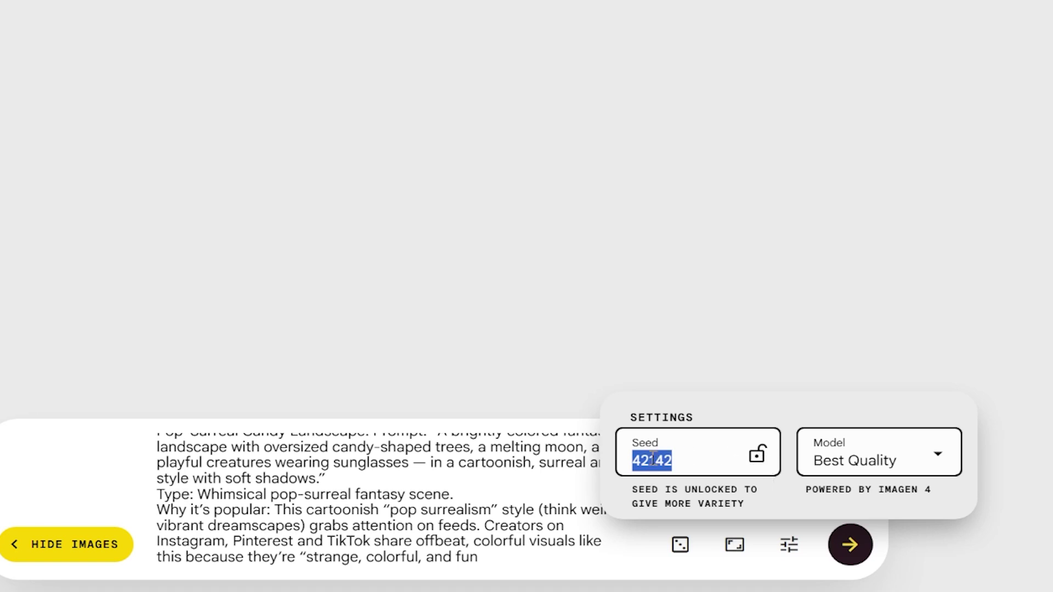
{"action": "left_click", "coordinate": [940, 458]}
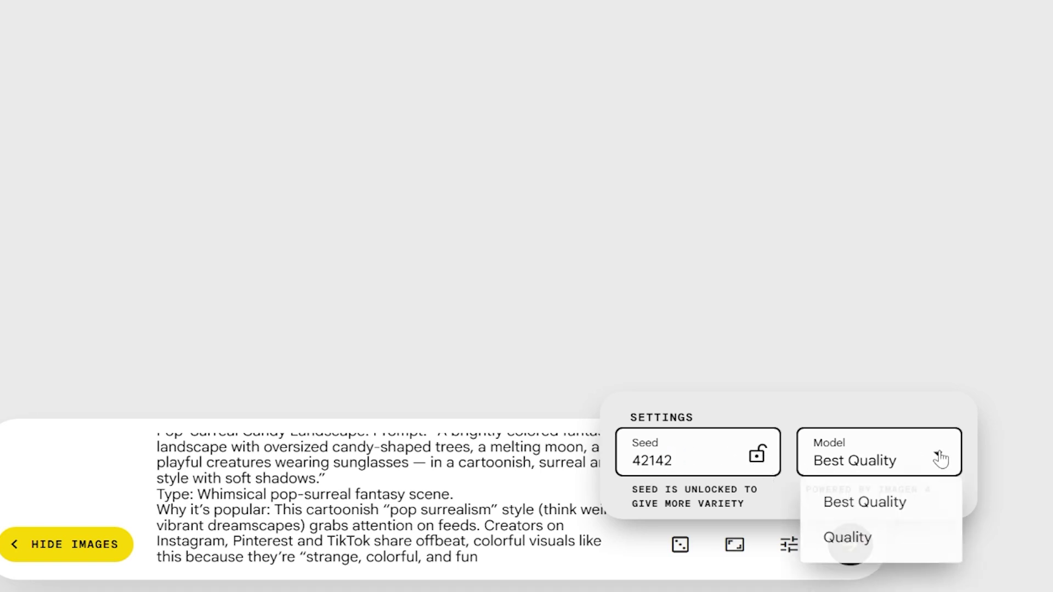
{"action": "left_click", "coordinate": [848, 538]}
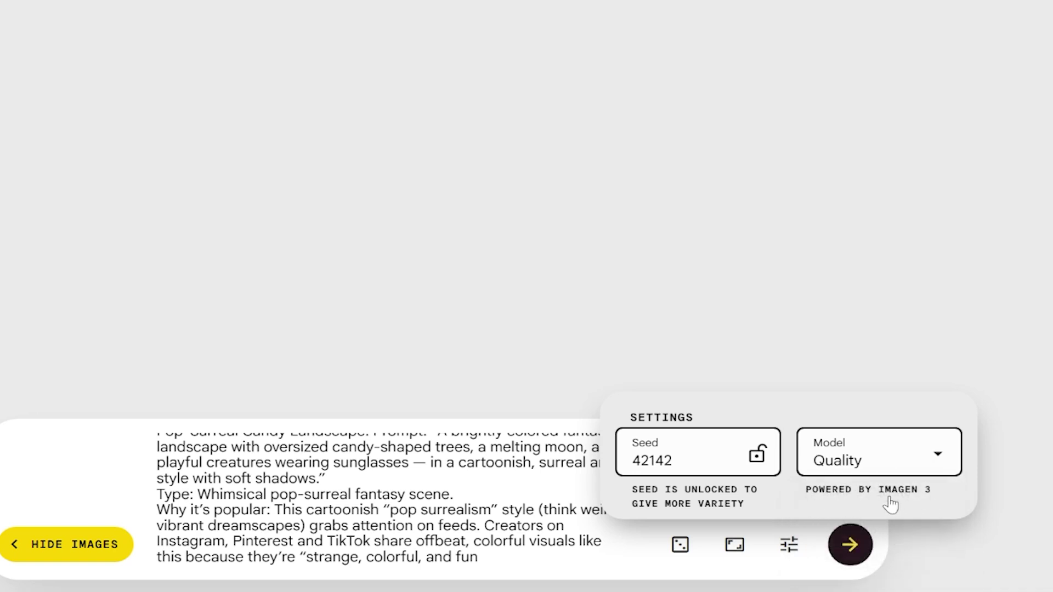
{"action": "left_click", "coordinate": [934, 458]}
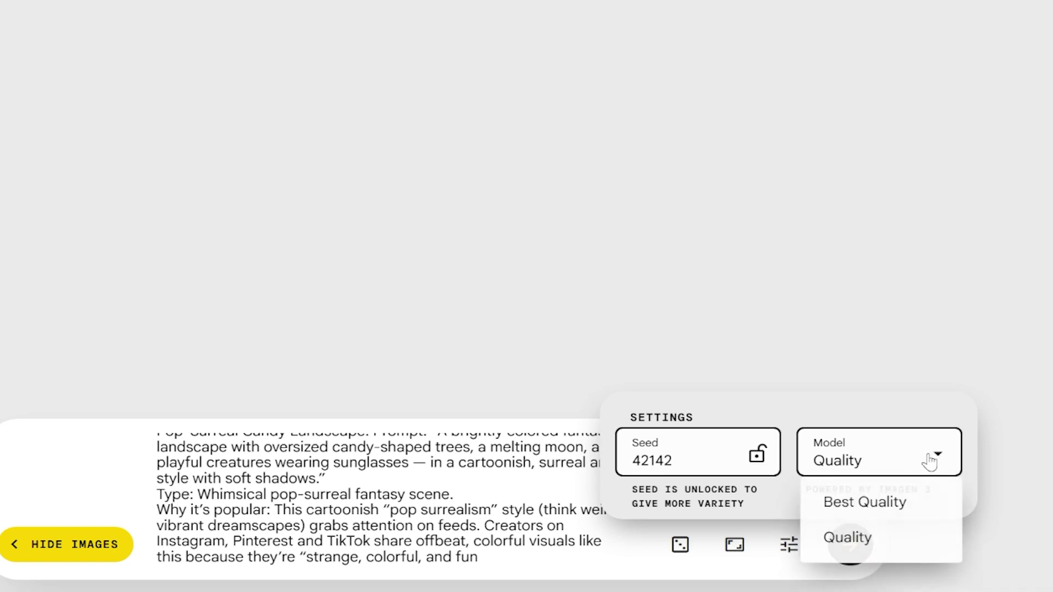
{"action": "left_click", "coordinate": [867, 503]}
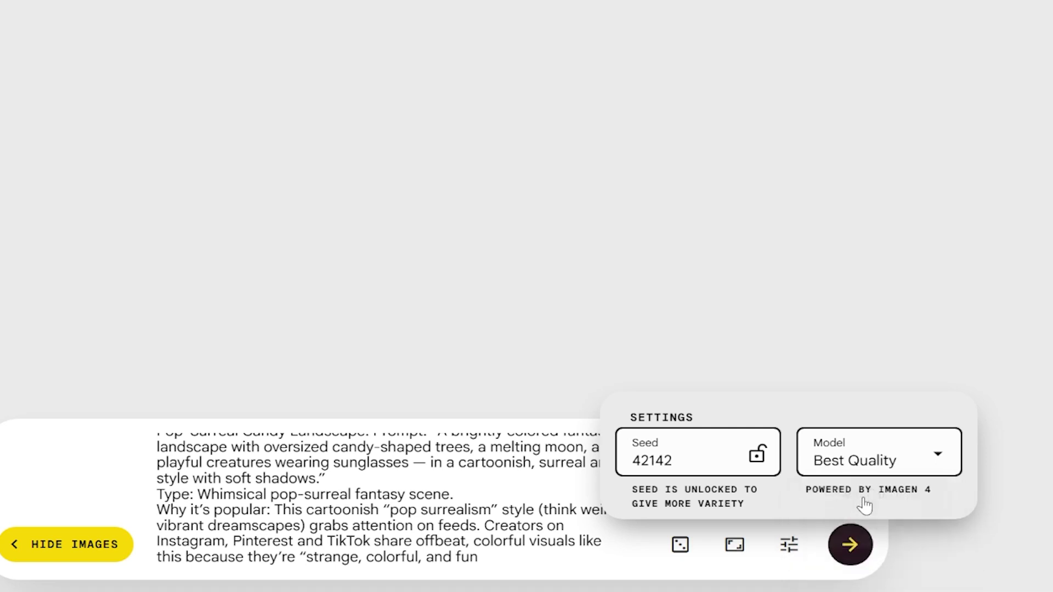
{"action": "left_click", "coordinate": [937, 461]}
{"action": "left_click", "coordinate": [849, 538]}
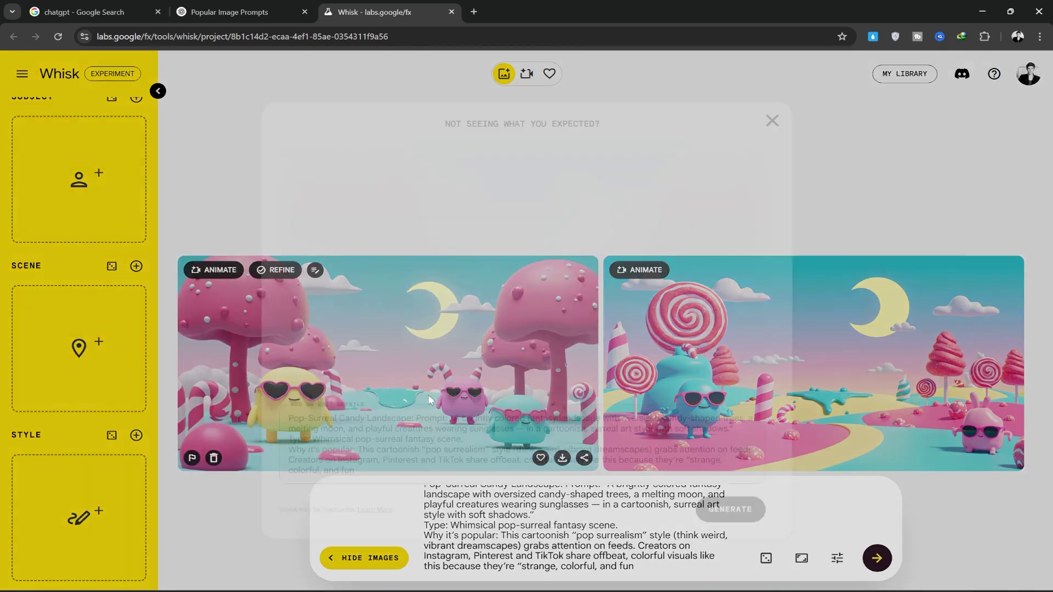
Inspect both candy landscape results, enlarging the second one before closing the preview
{"action": "left_click", "coordinate": [441, 349]}
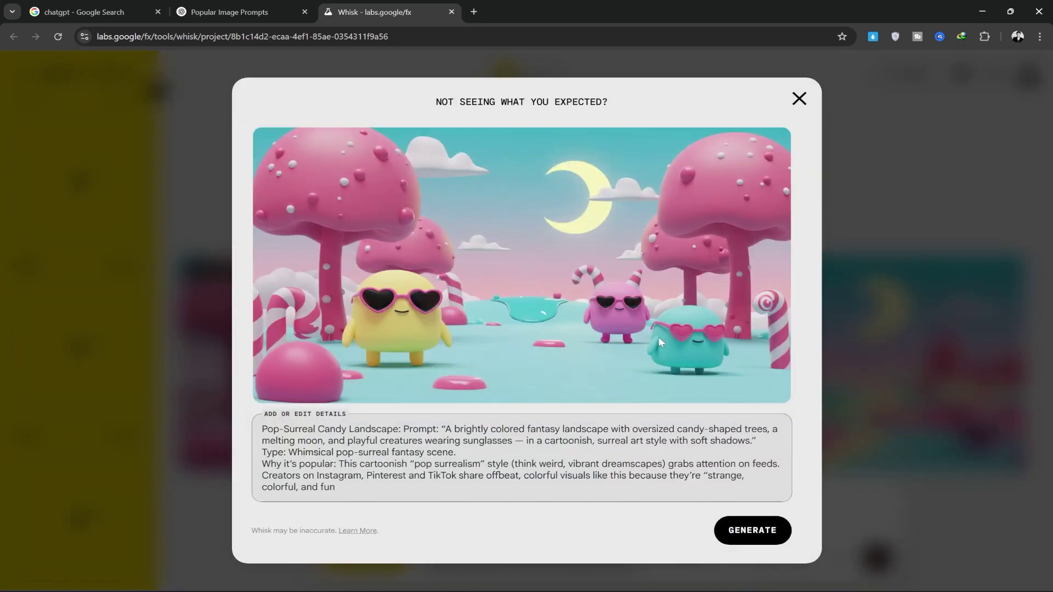
{"action": "left_click", "coordinate": [894, 301]}
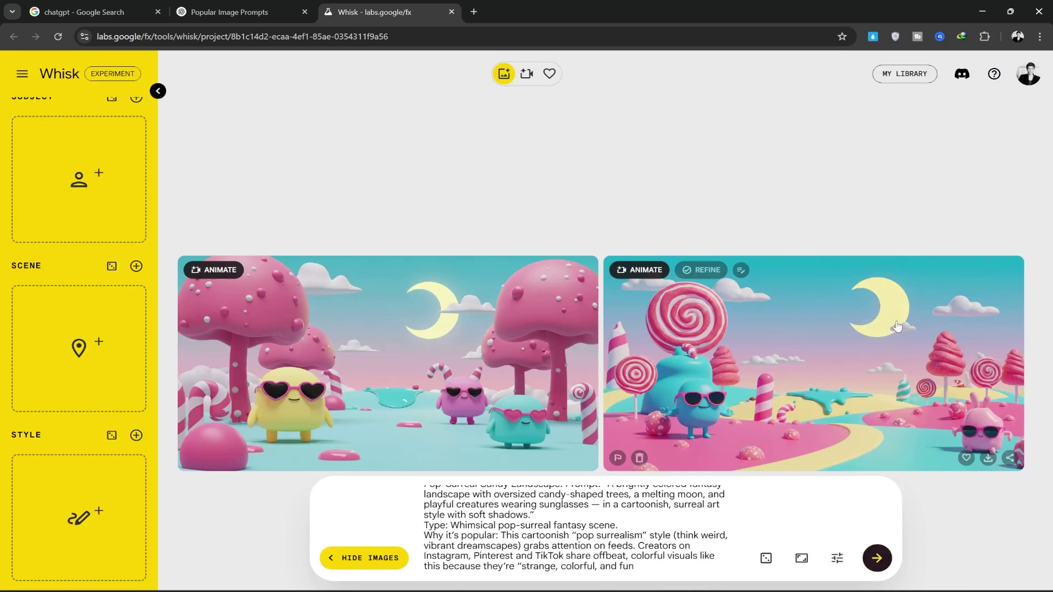
{"action": "left_click", "coordinate": [854, 371]}
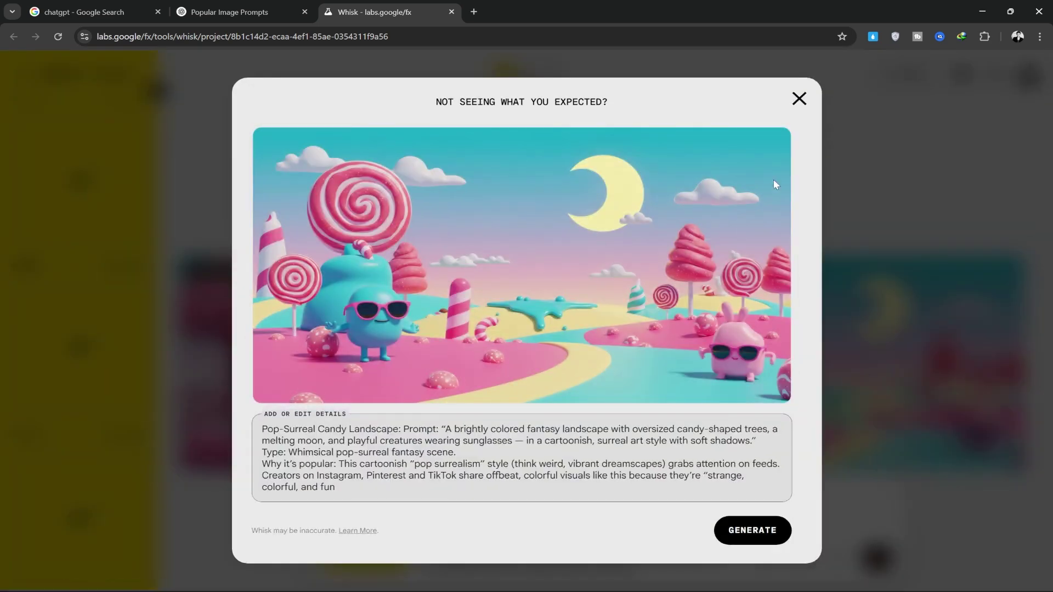
{"action": "left_click", "coordinate": [800, 99]}
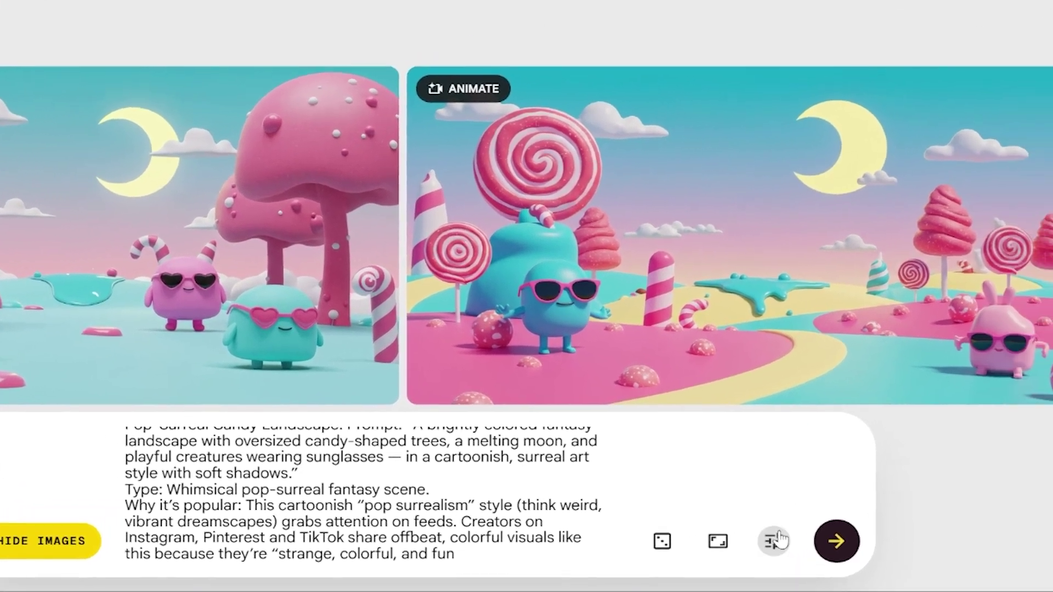
Switch the model to Best Quality and generate new images from the candy prompt
{"action": "left_click", "coordinate": [819, 531]}
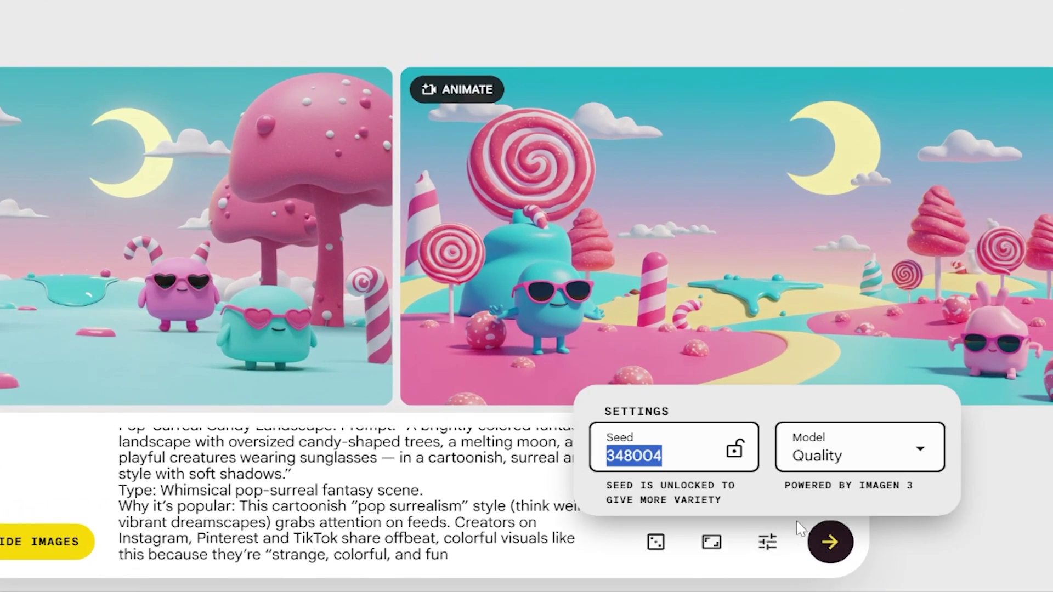
{"action": "left_click", "coordinate": [894, 457]}
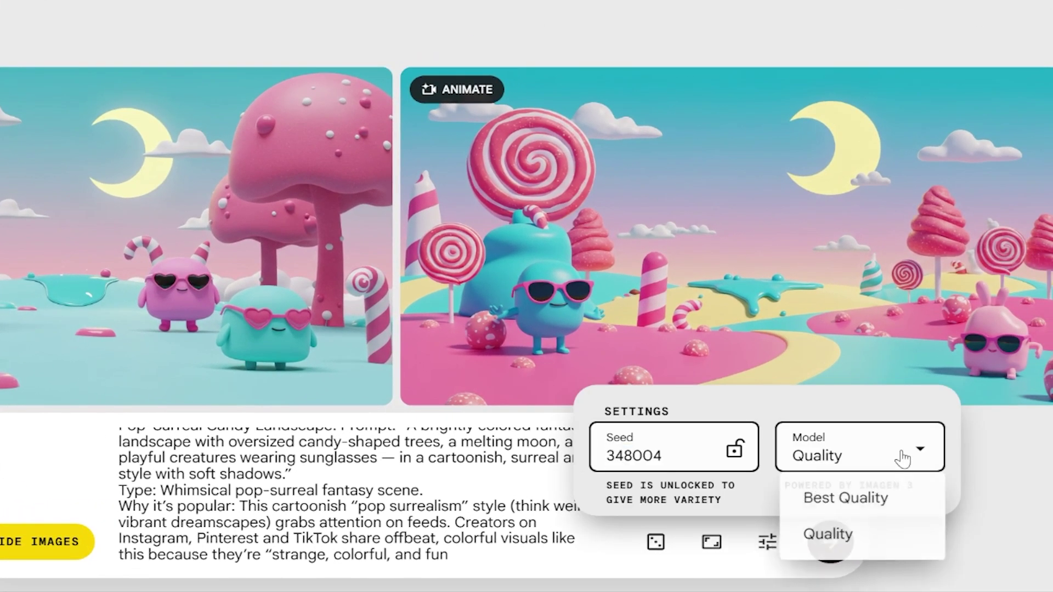
{"action": "left_click", "coordinate": [844, 498]}
{"action": "left_click", "coordinate": [979, 490]}
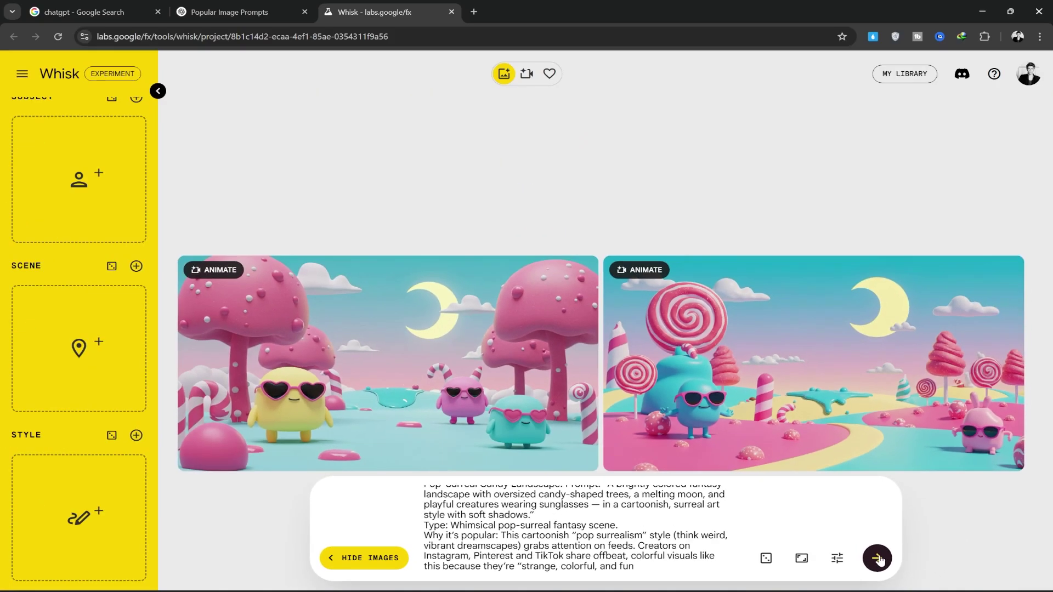
{"action": "left_click", "coordinate": [877, 558]}
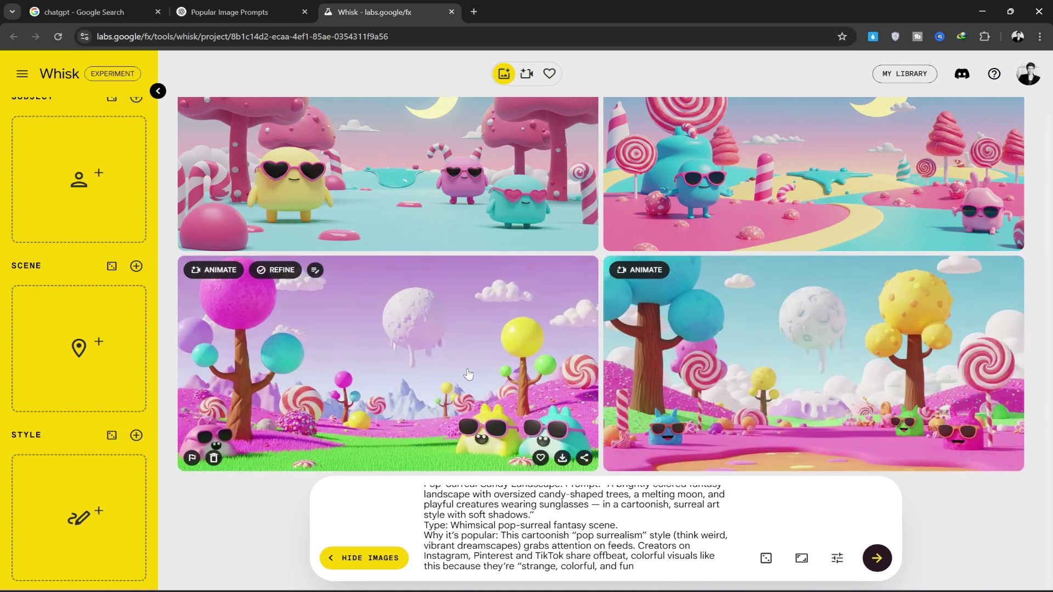
Enlarge and close the new bottom-left and bottom-right candy landscape images
{"action": "left_click", "coordinate": [466, 373]}
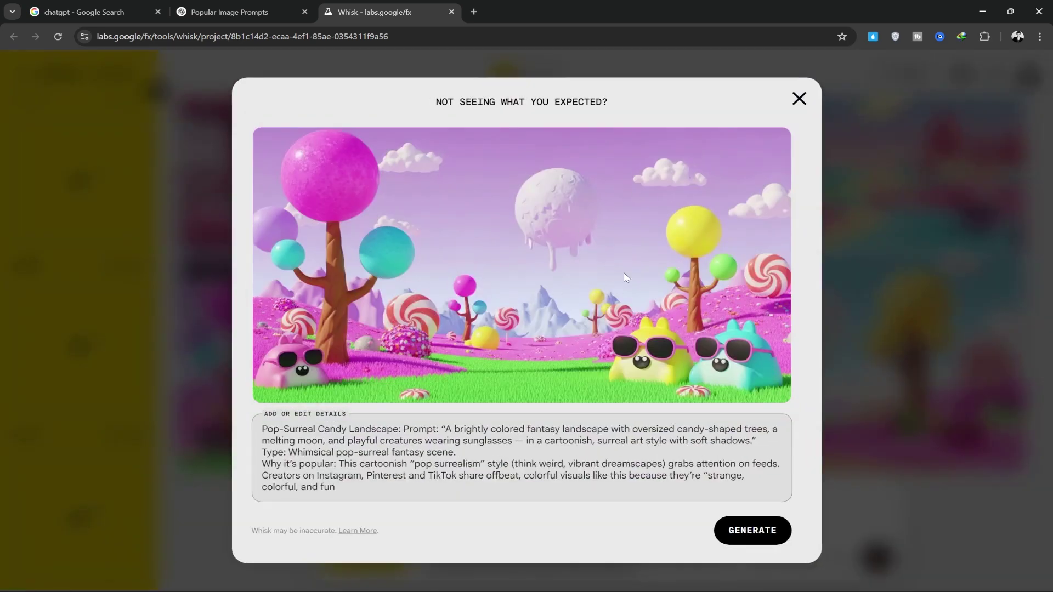
{"action": "left_click", "coordinate": [893, 345]}
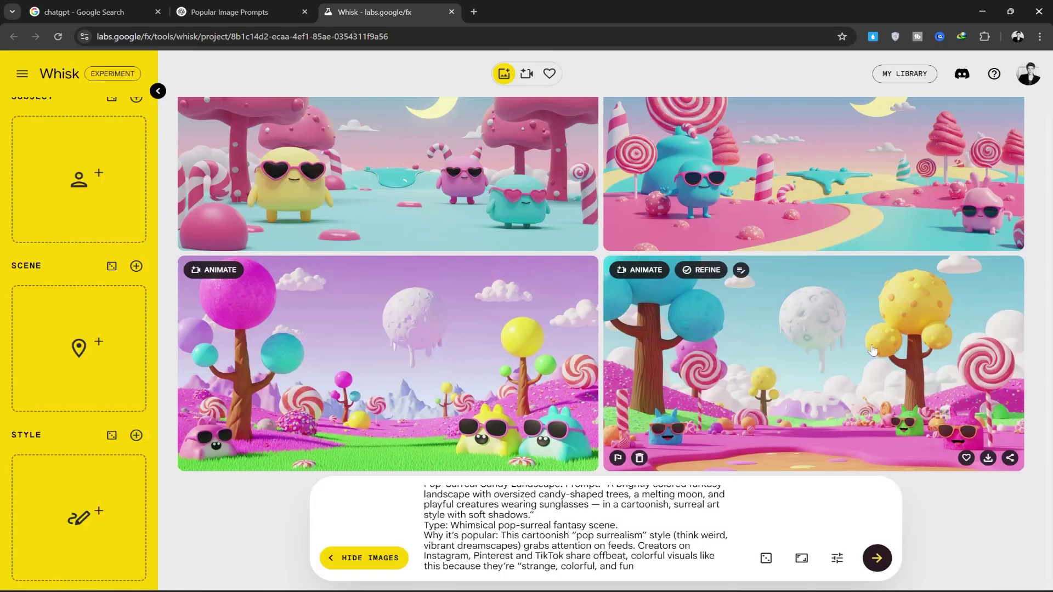
{"action": "left_click", "coordinate": [717, 271]}
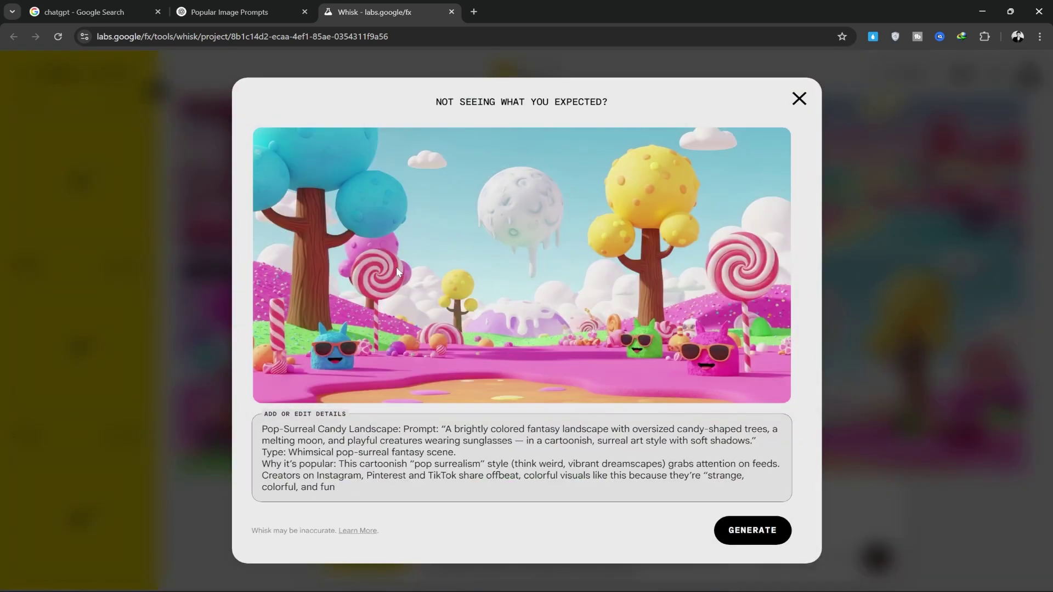
{"action": "left_click", "coordinate": [799, 99]}
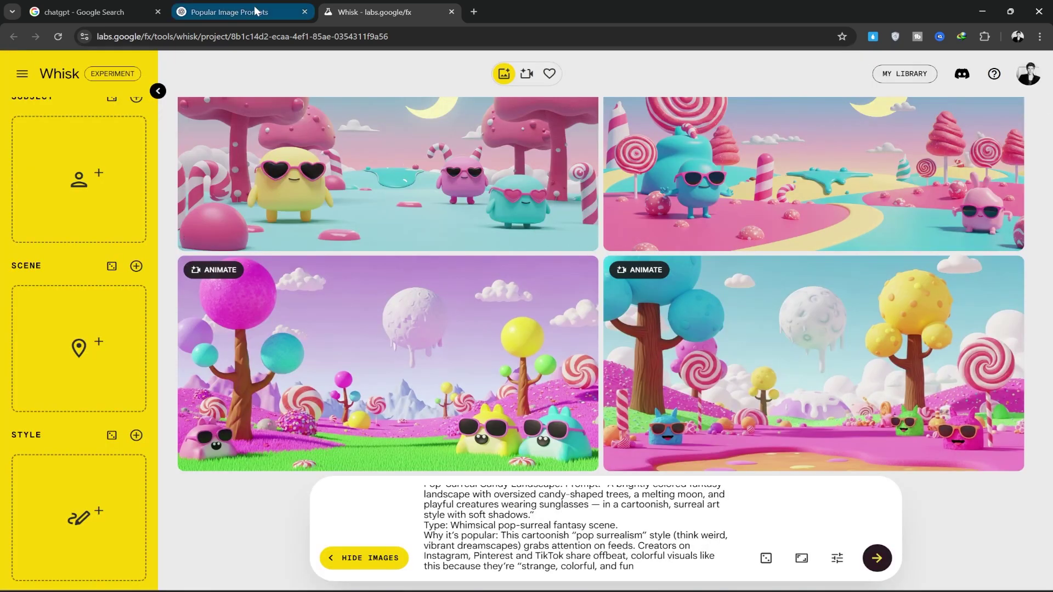
Copy the Cyberpunk Neon City prompt (item 3) from ChatGPT's list, then return to Whisk
{"action": "left_click", "coordinate": [230, 12]}
{"action": "scroll", "coordinate": [436, 355], "scroll_direction": "down", "scroll_amount": 2}
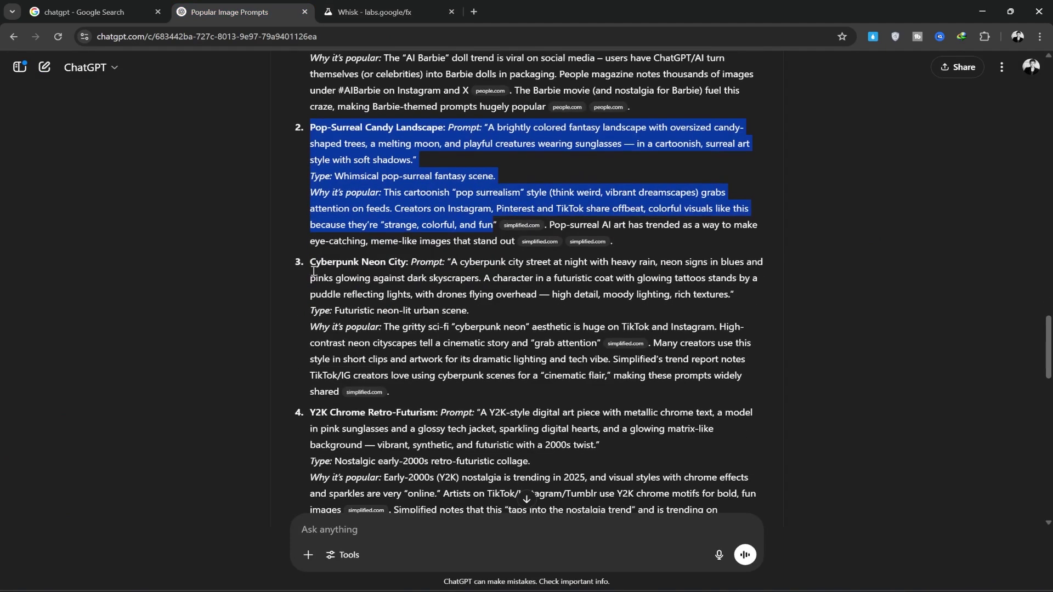
{"action": "mouse_move", "coordinate": [310, 261]}
{"action": "left_mouse_down"}
{"action": "mouse_move", "coordinate": [596, 353]}
{"action": "mouse_move", "coordinate": [340, 395]}
{"action": "left_mouse_up"}
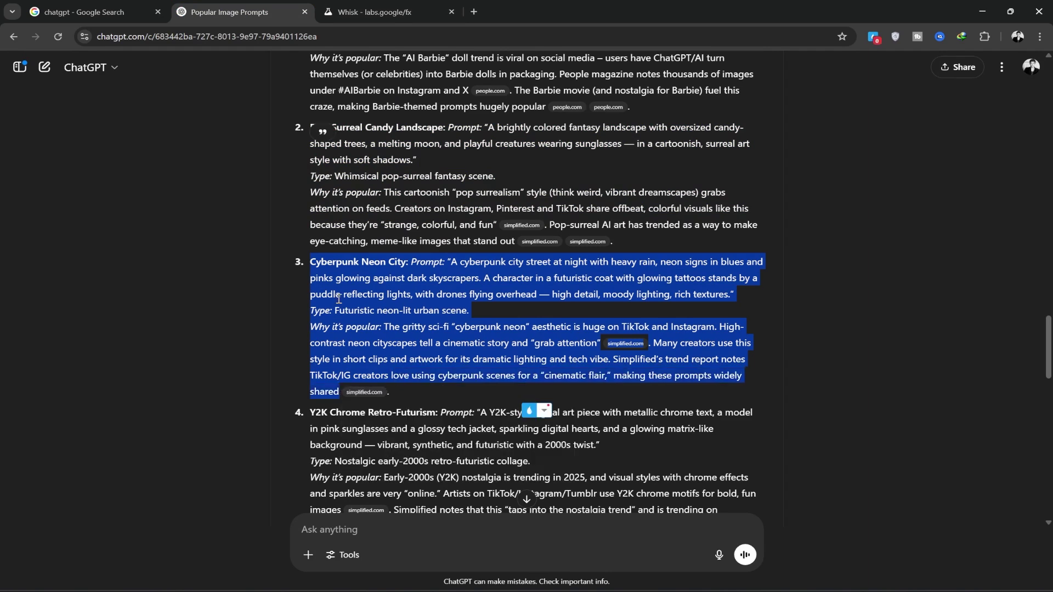
{"action": "right_click", "coordinate": [339, 395]}
{"action": "left_click", "coordinate": [376, 313]}
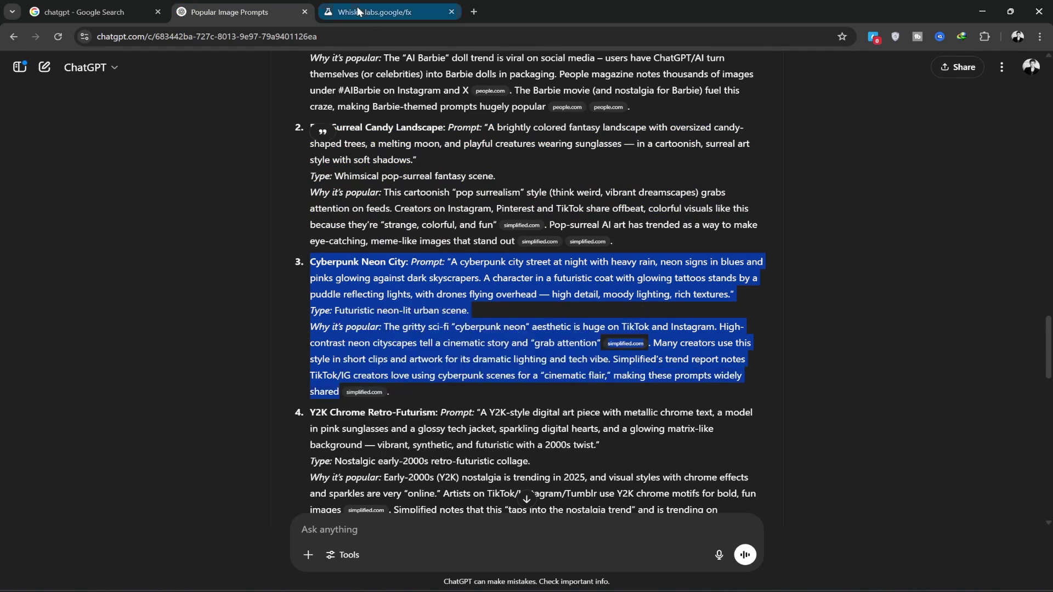
{"action": "left_click", "coordinate": [362, 15]}
Replace the prompt with the Cyberpunk Neon City prompt, deleting the simplified.com tag
{"action": "left_click", "coordinate": [548, 514]}
{"action": "key", "text": "ctrl+a"}
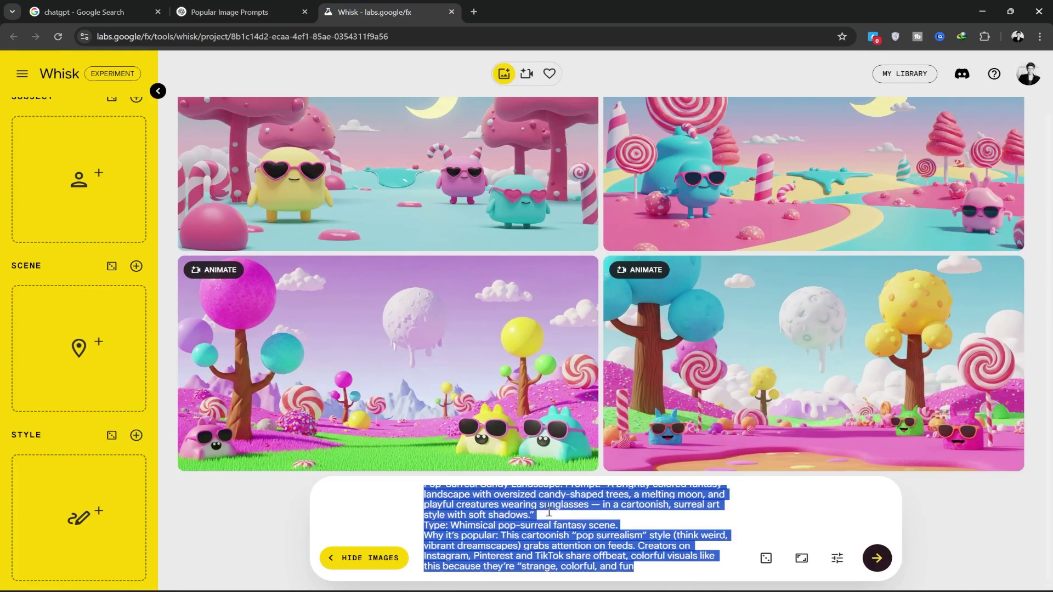
{"action": "key", "text": "ctrl+v"}
{"action": "scroll", "coordinate": [610, 533], "scroll_direction": "up", "scroll_amount": 3}
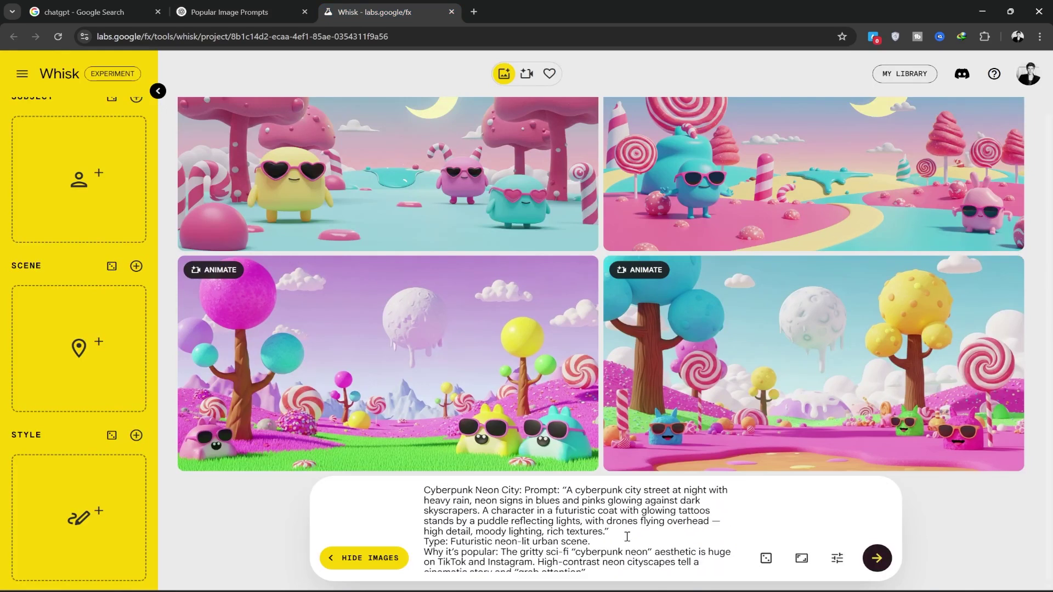
{"action": "scroll", "coordinate": [627, 537], "scroll_direction": "down", "scroll_amount": 2}
{"action": "left_click_drag", "start_coordinate": [489, 525], "coordinate": [422, 525]}
{"action": "key", "text": "BackSpace"}
{"action": "scroll", "coordinate": [682, 544], "scroll_direction": "up", "scroll_amount": 2}
Switch the model to Quality and generate images from the cyberpunk prompt
{"action": "left_click", "coordinate": [838, 558]}
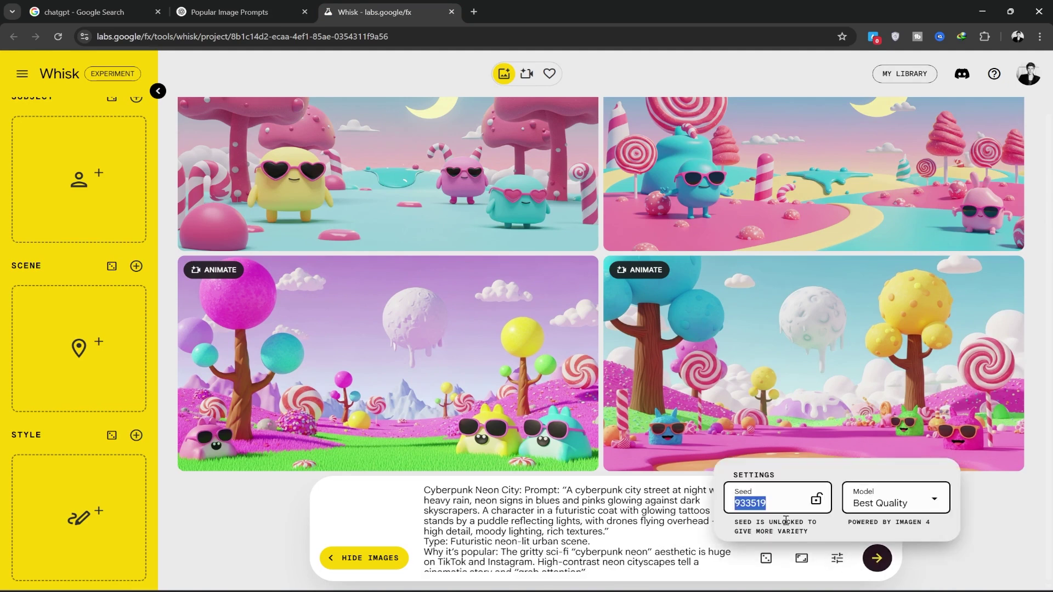
{"action": "left_click", "coordinate": [893, 504]}
{"action": "left_click", "coordinate": [885, 553]}
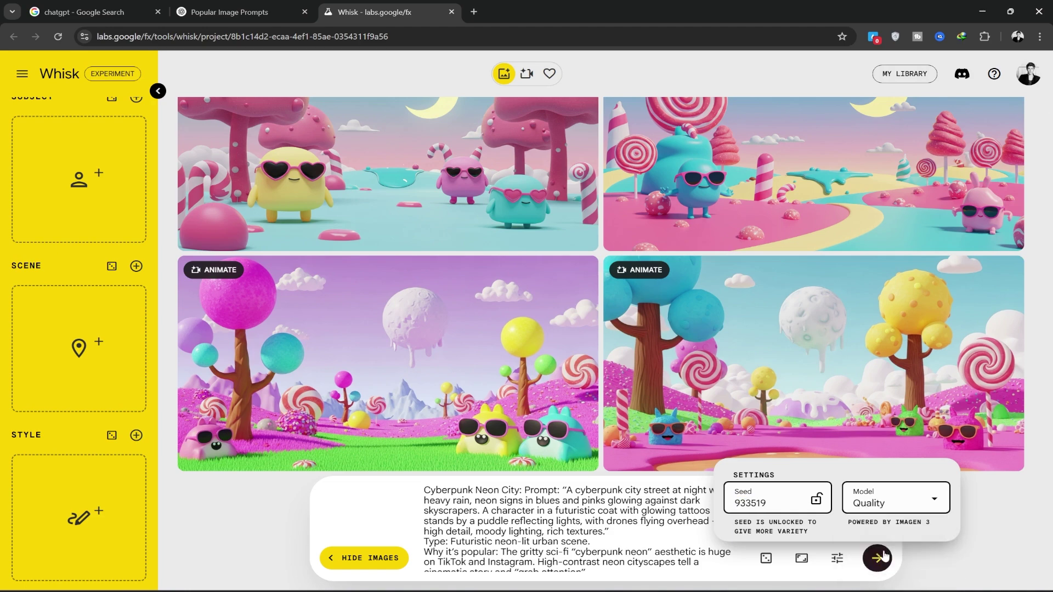
{"action": "left_click", "coordinate": [877, 558]}
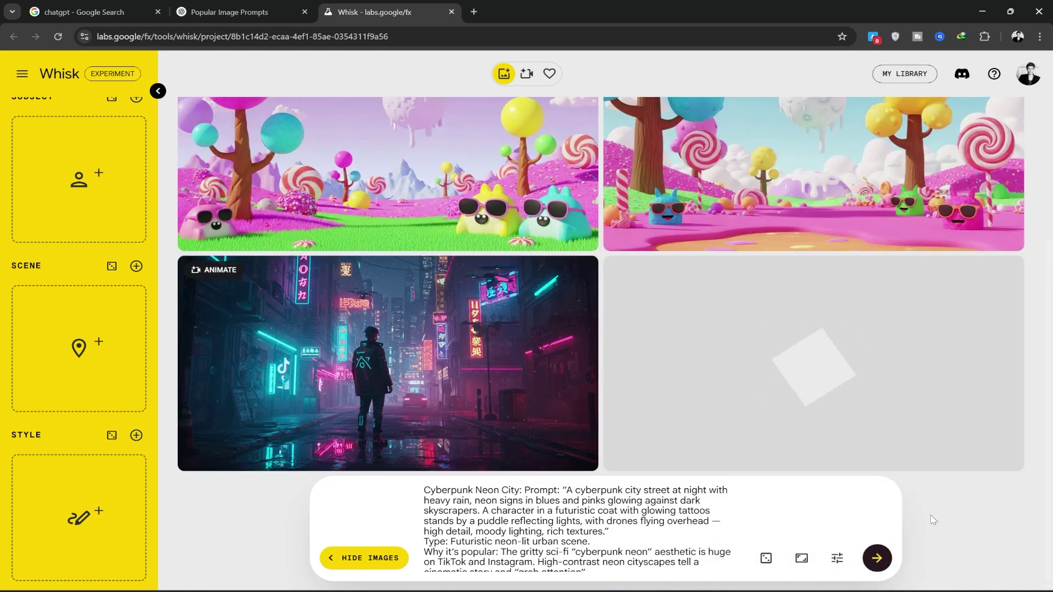
Preview both neon city street images enlarged, then download the second one
{"action": "left_click", "coordinate": [404, 344]}
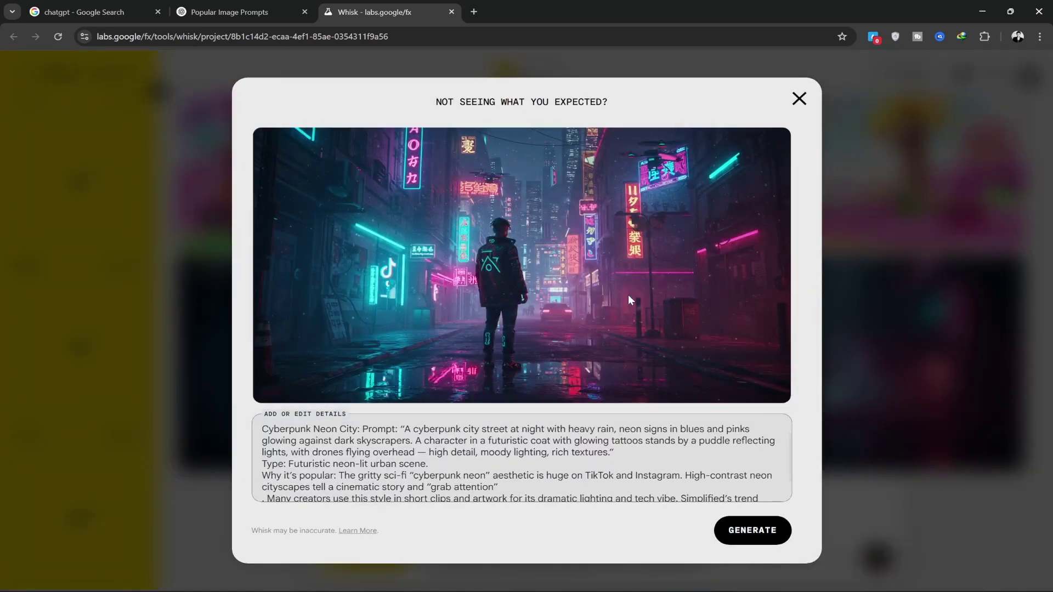
{"action": "left_click", "coordinate": [799, 100]}
{"action": "left_click", "coordinate": [708, 354]}
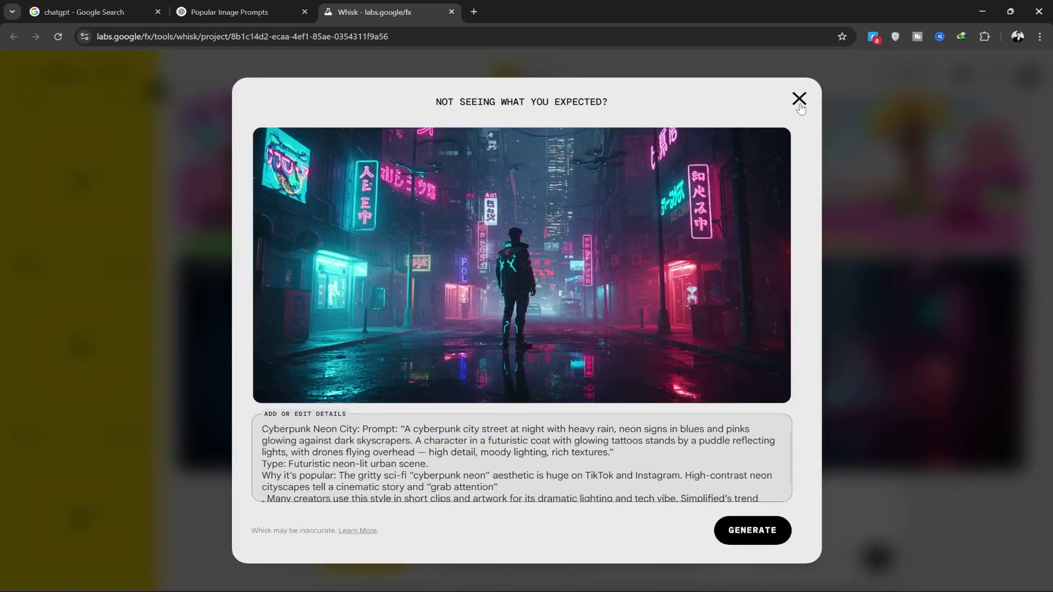
{"action": "left_click", "coordinate": [798, 100]}
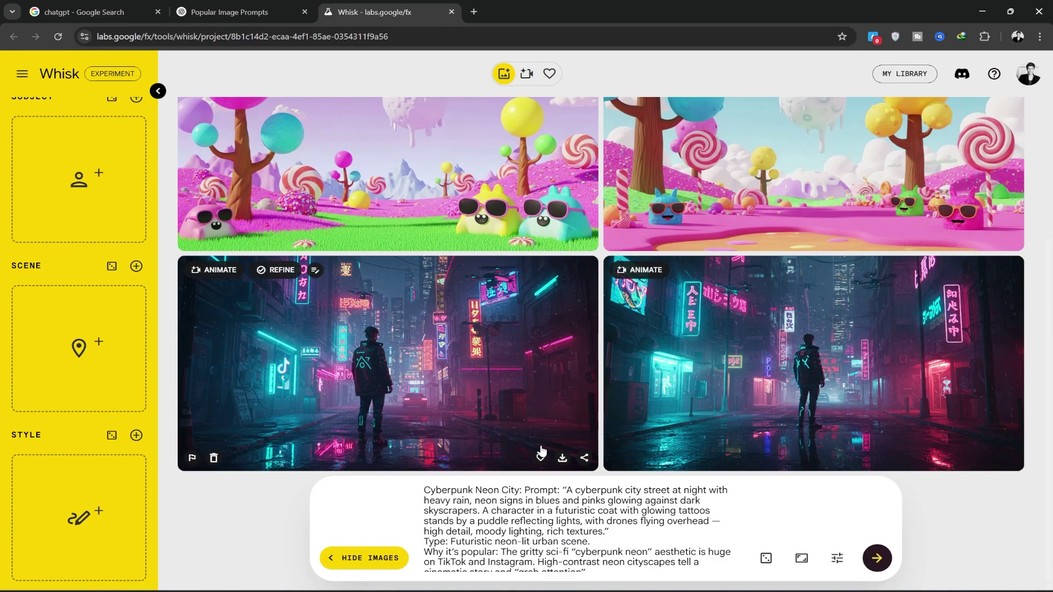
{"action": "mouse_move", "coordinate": [813, 363]}
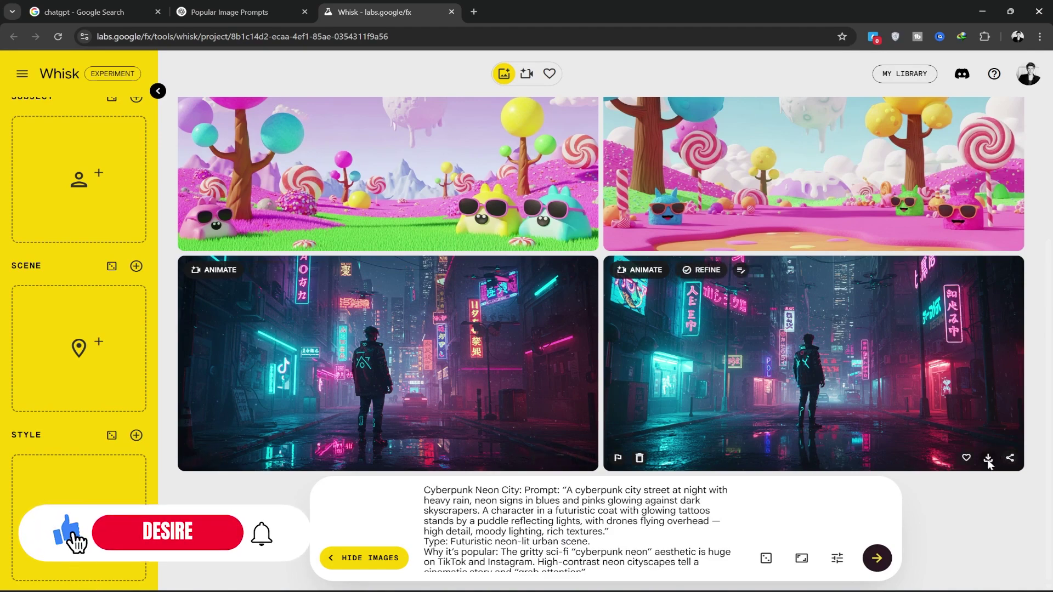
{"action": "left_click", "coordinate": [988, 458]}
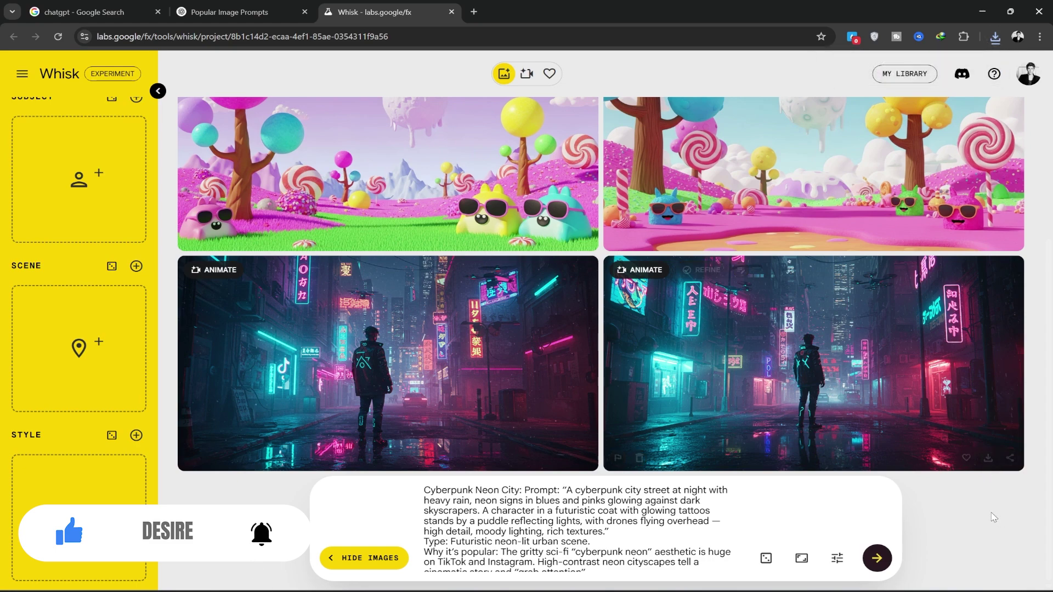
Switch to the Best Quality model and generate two more cyberpunk city images
{"action": "left_click", "coordinate": [837, 559]}
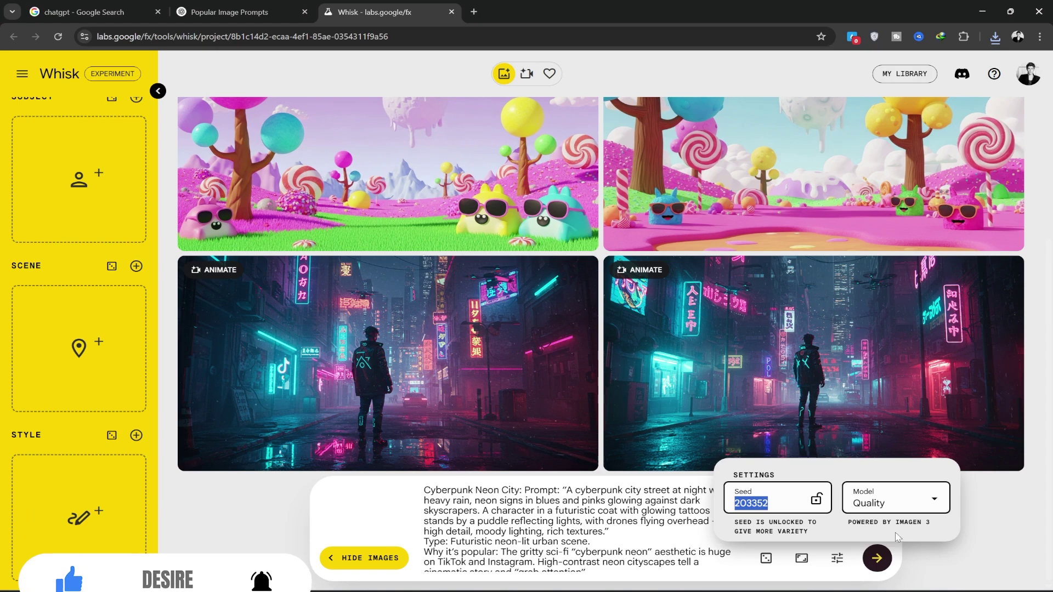
{"action": "left_click", "coordinate": [897, 498]}
{"action": "left_click", "coordinate": [890, 528]}
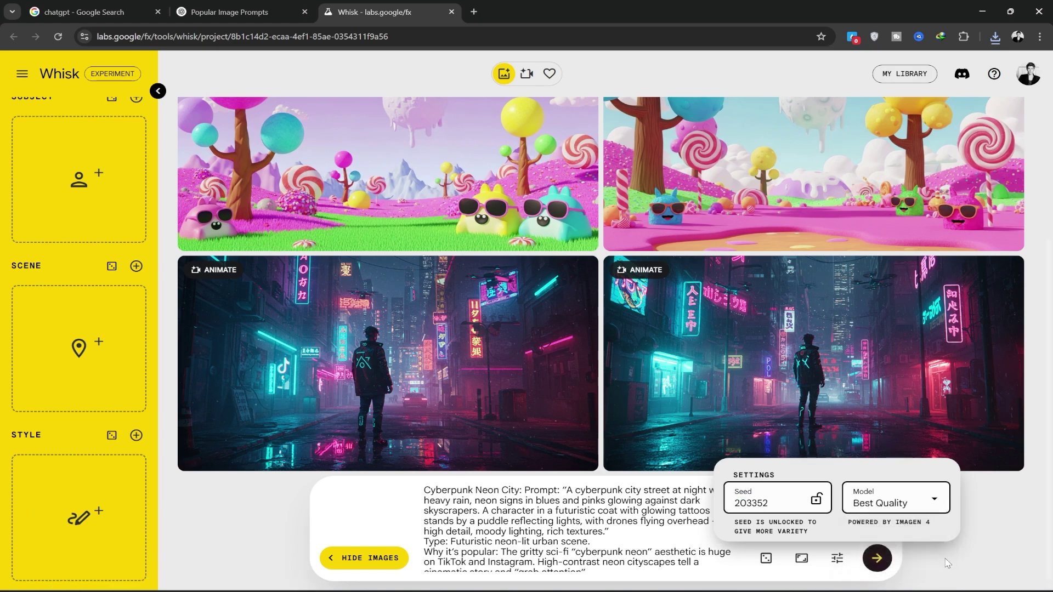
{"action": "left_click", "coordinate": [949, 562]}
{"action": "left_click", "coordinate": [877, 559]}
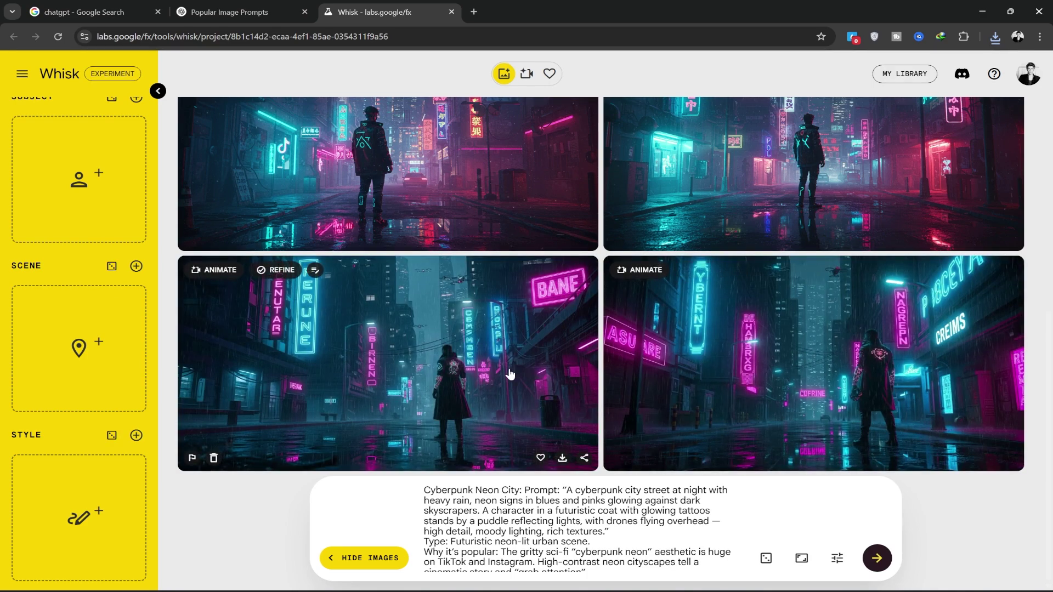
Preview the new bottom-left and bottom-right cyberpunk images enlarged
{"action": "left_click", "coordinate": [510, 374]}
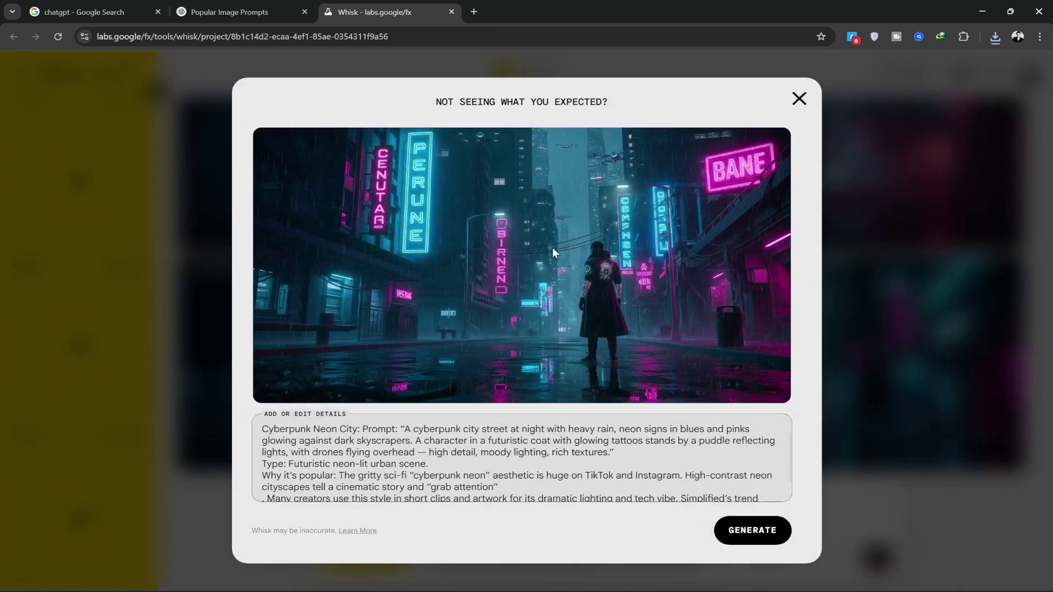
{"action": "left_click", "coordinate": [798, 100]}
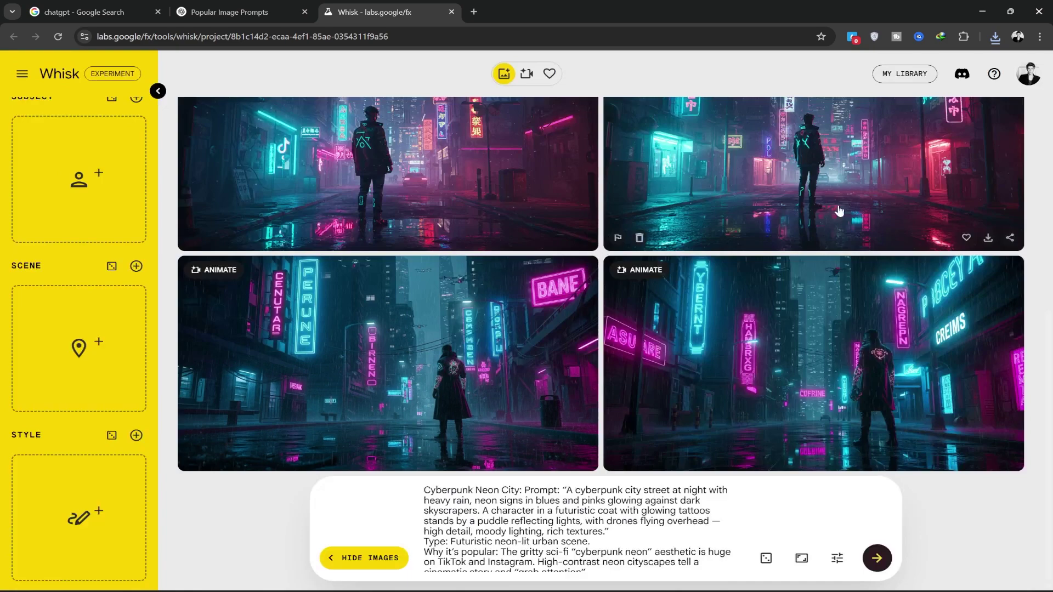
{"action": "left_click", "coordinate": [852, 326]}
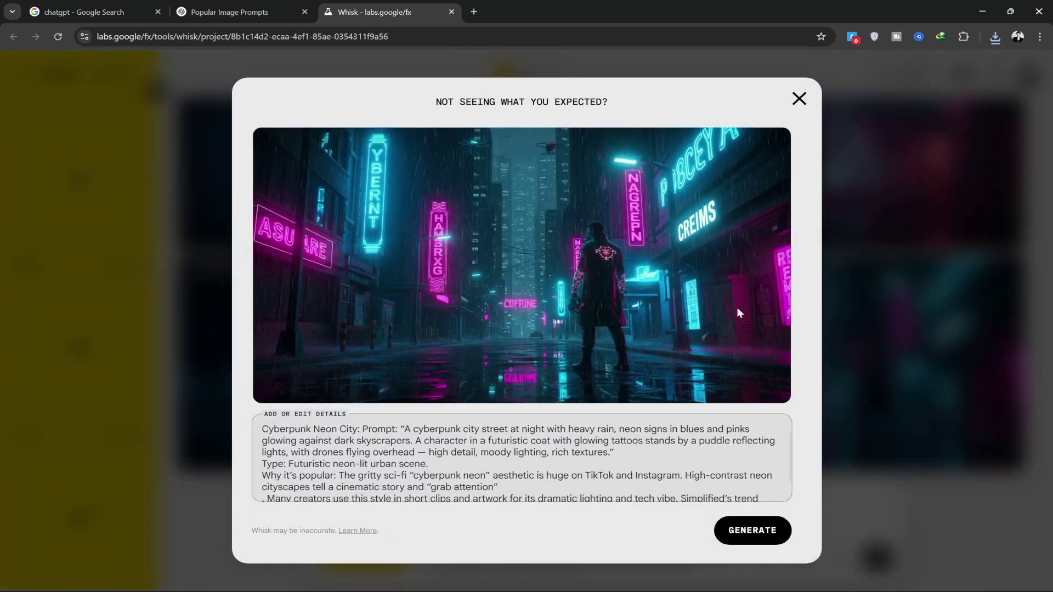
{"action": "left_click", "coordinate": [799, 100]}
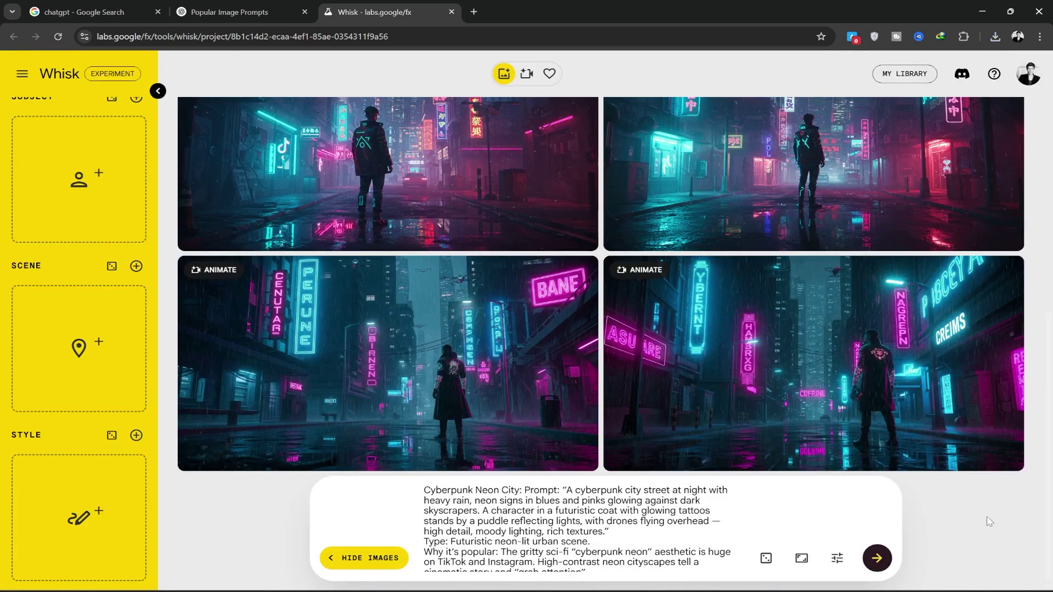
Copy the Y2K Chrome Retro-Futurism prompt from ChatGPT's list and return to Whisk
{"action": "left_click", "coordinate": [230, 11]}
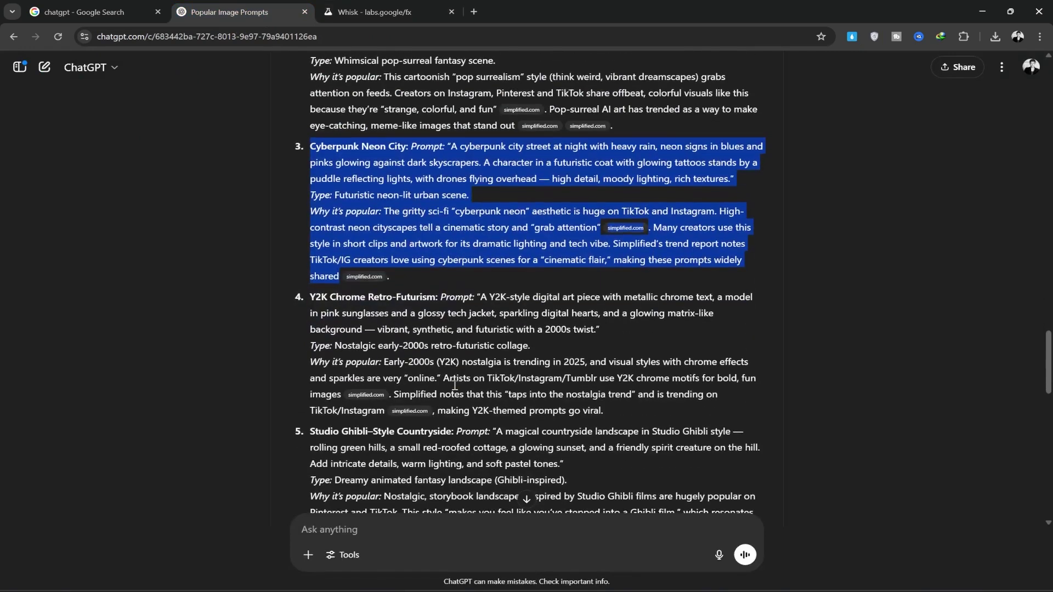
{"action": "scroll", "coordinate": [455, 384], "scroll_direction": "down", "scroll_amount": 2}
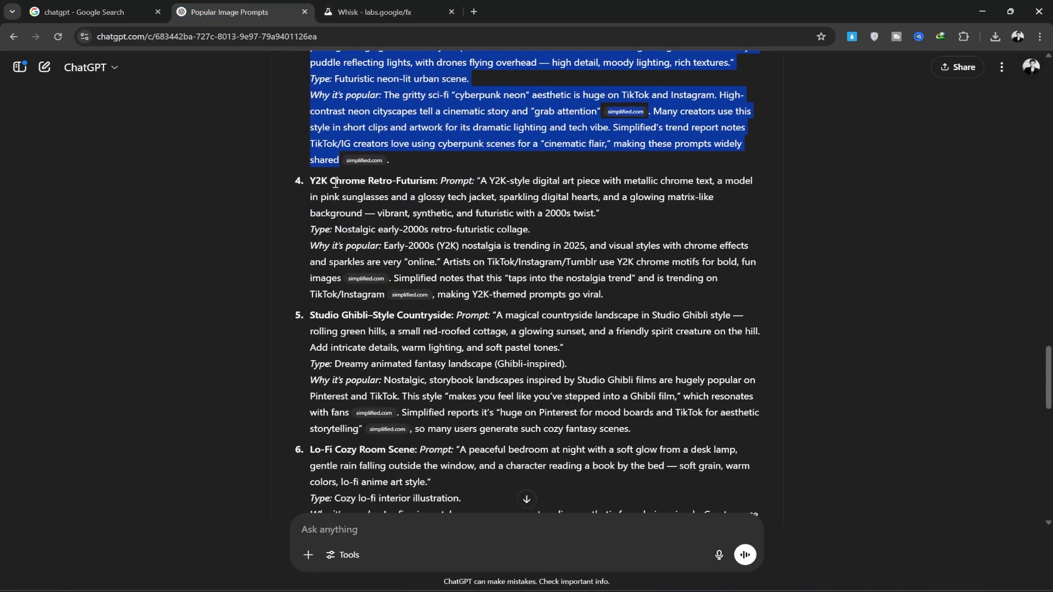
{"action": "left_click", "coordinate": [311, 181]}
{"action": "mouse_move", "coordinate": [311, 180]}
{"action": "left_mouse_down"}
{"action": "mouse_move", "coordinate": [381, 226]}
{"action": "mouse_move", "coordinate": [344, 276]}
{"action": "left_mouse_up"}
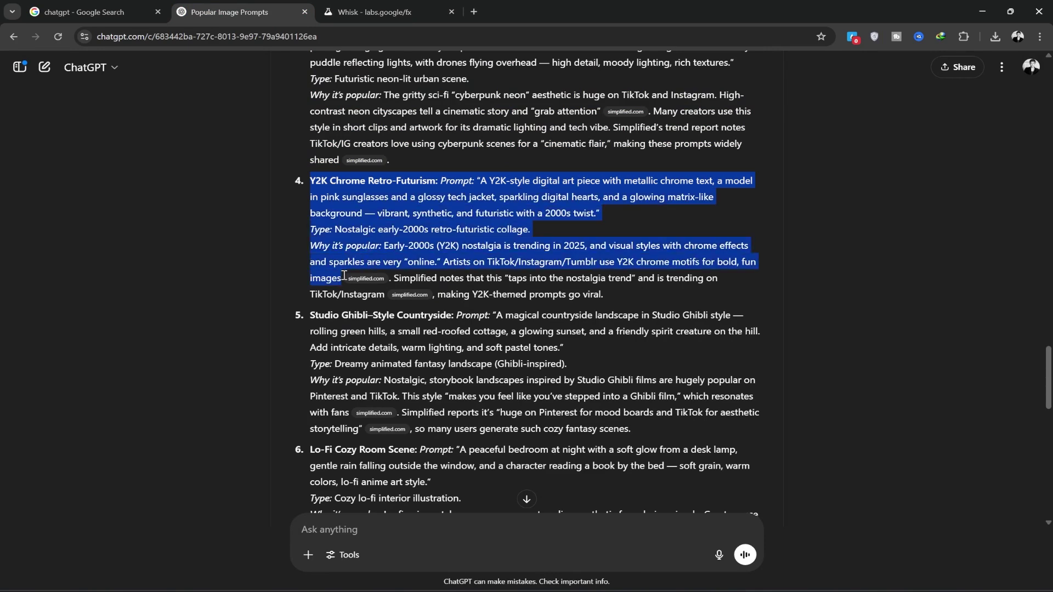
{"action": "right_click", "coordinate": [397, 209]}
{"action": "left_click", "coordinate": [434, 228]}
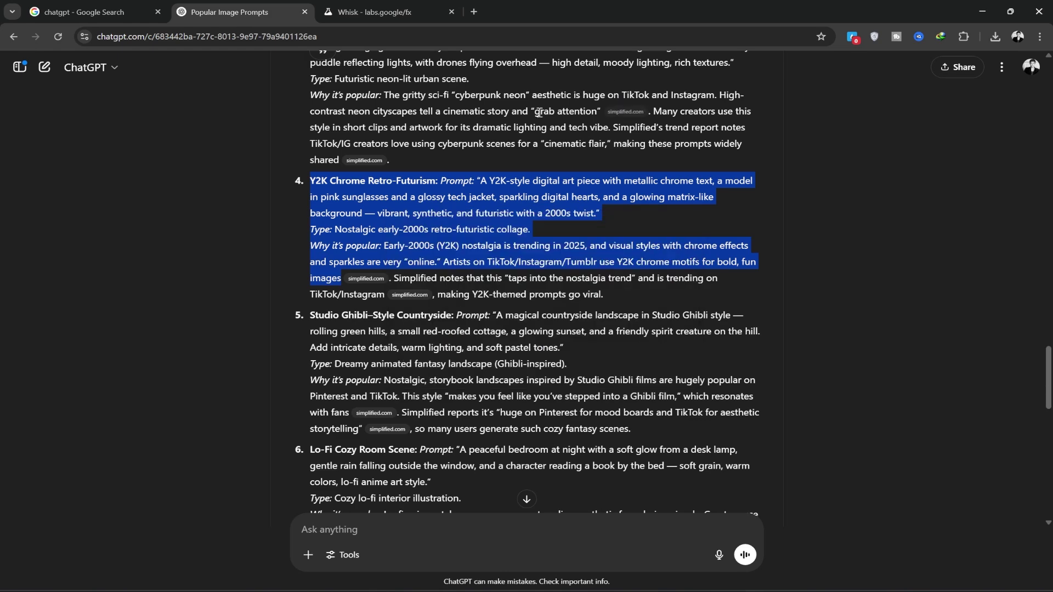
{"action": "left_click", "coordinate": [384, 15]}
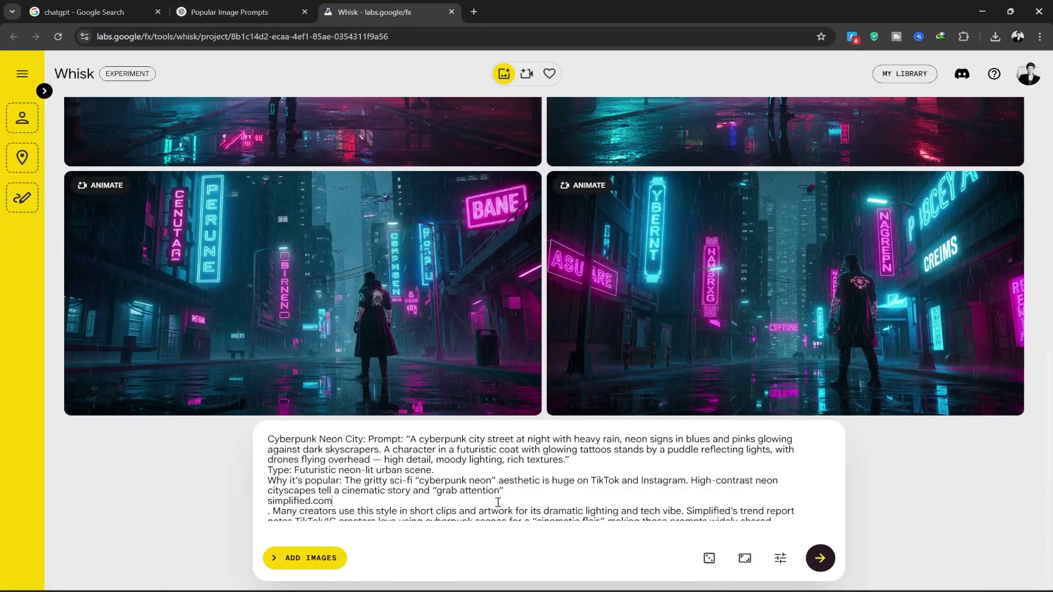
Replace the prompt with the Y2K Chrome prompt and generate with the current settings
{"action": "key", "text": "ctrl+a"}
{"action": "right_click", "coordinate": [413, 458]}
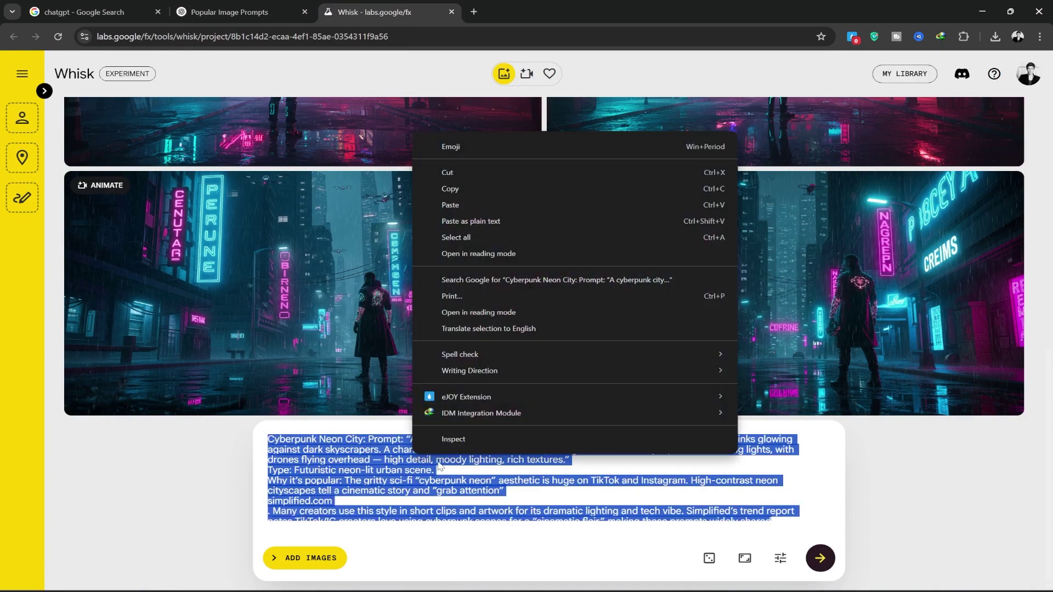
{"action": "left_click", "coordinate": [459, 207]}
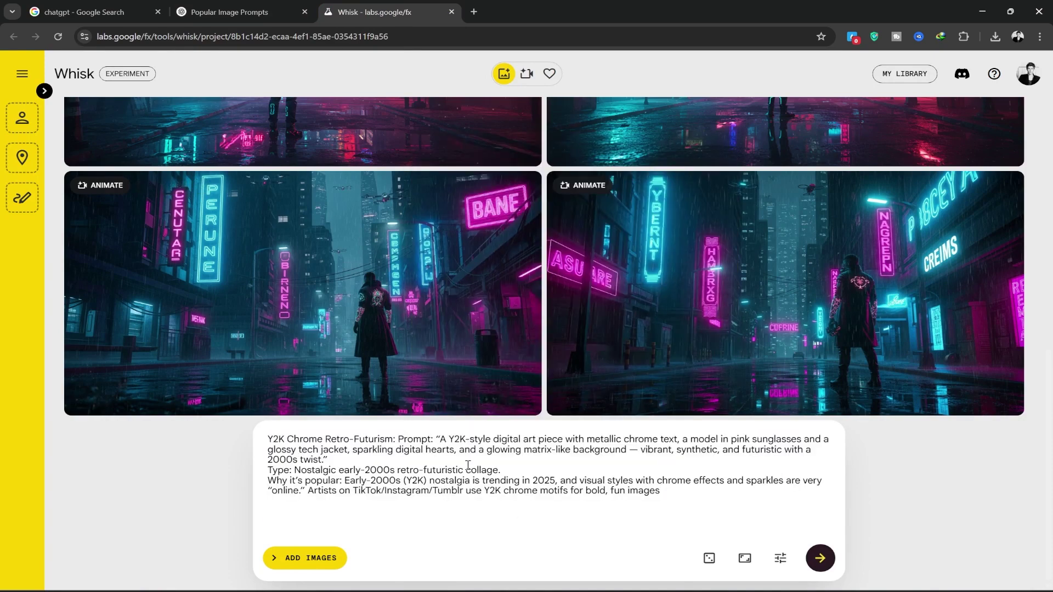
{"action": "left_click", "coordinate": [780, 558]}
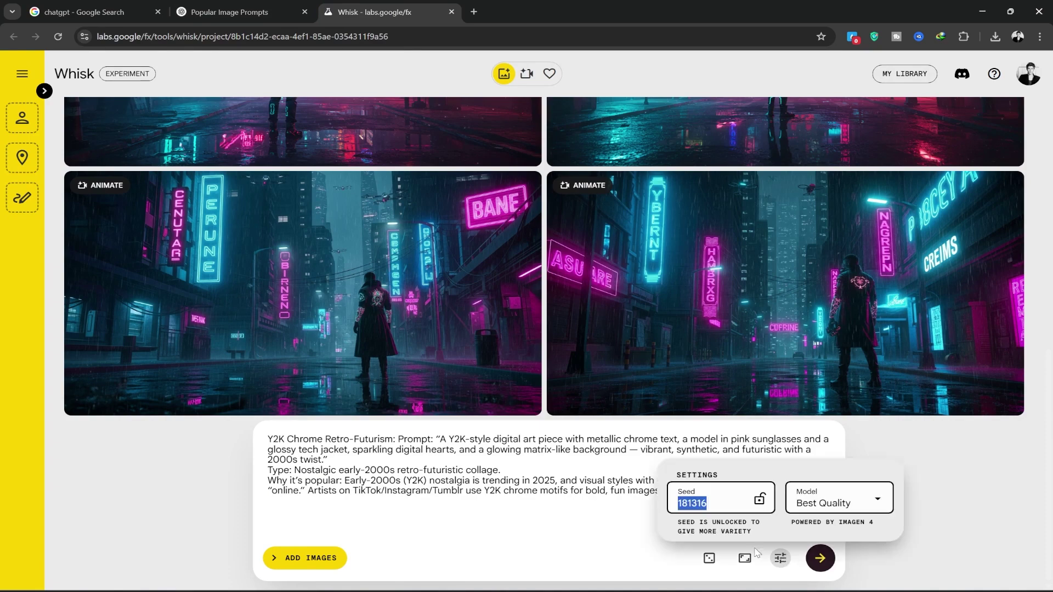
{"action": "left_click", "coordinate": [909, 546]}
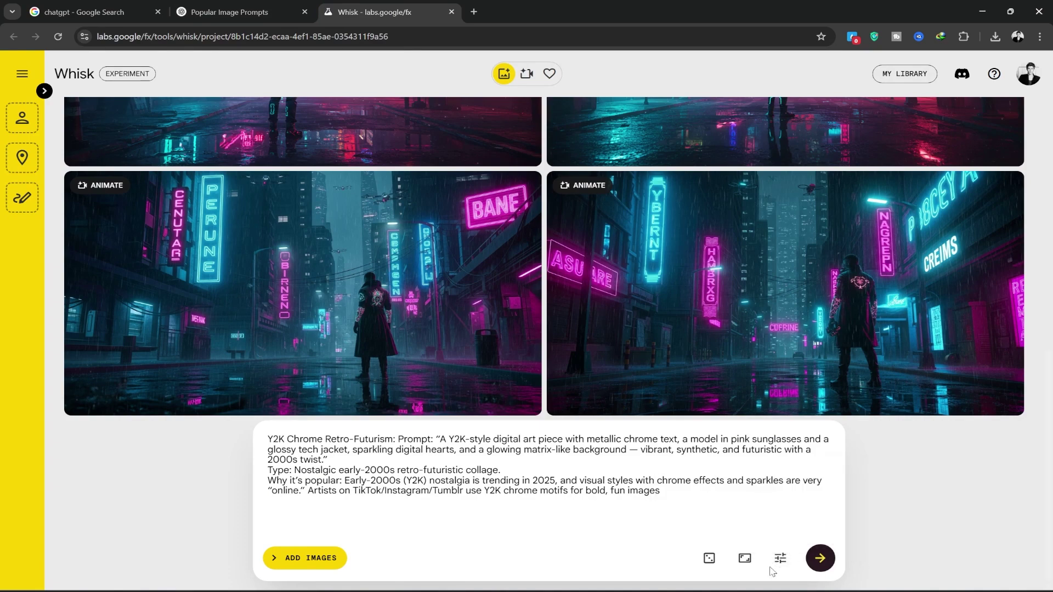
{"action": "left_click", "coordinate": [820, 559]}
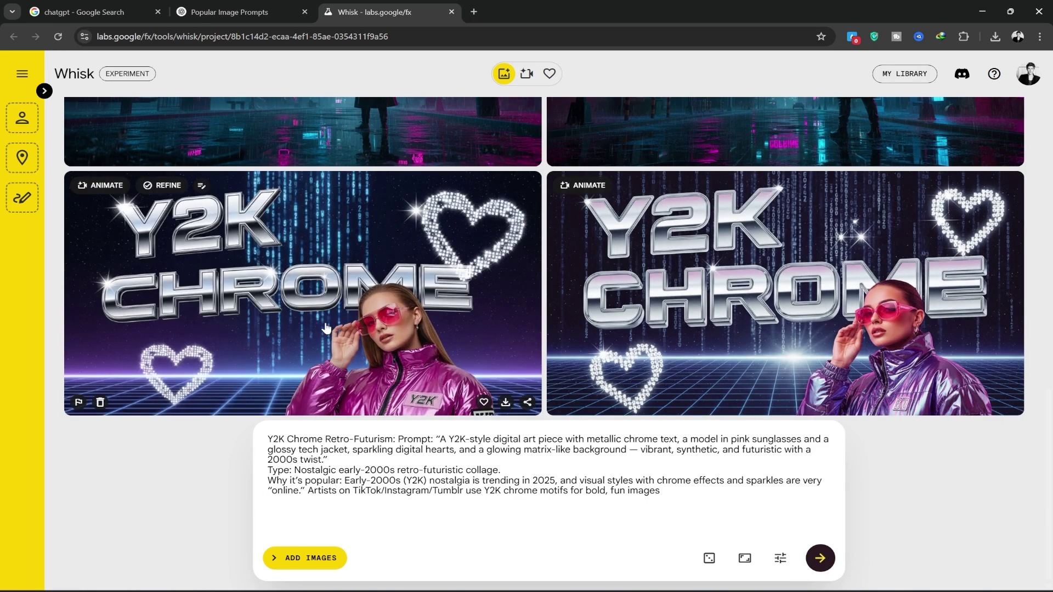
Preview the left and right Y2K Chrome images enlarged, then go back to ChatGPT
{"action": "left_click", "coordinate": [326, 322]}
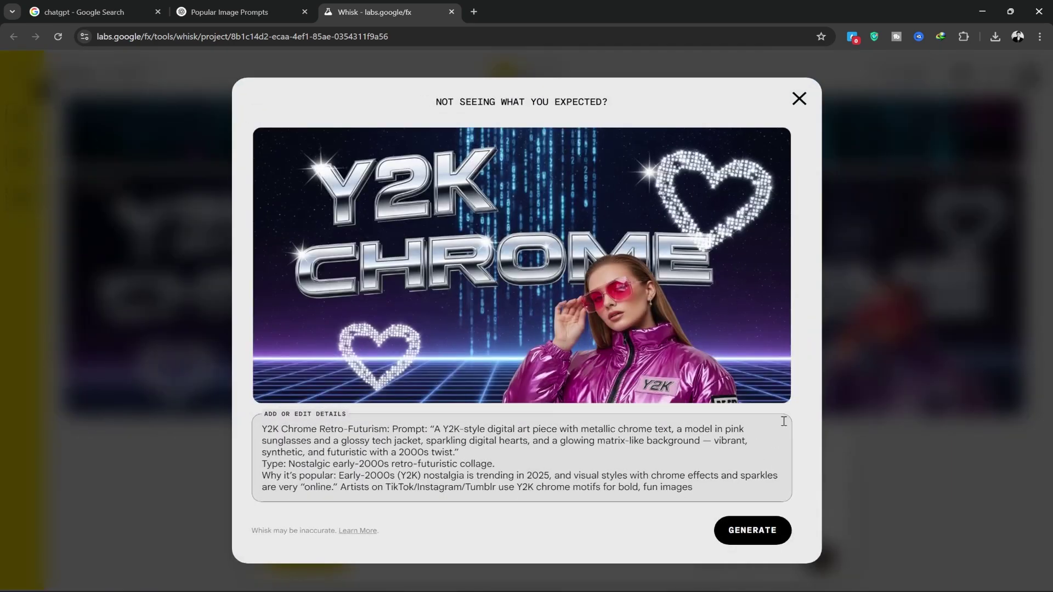
{"action": "left_click", "coordinate": [799, 99]}
{"action": "left_click", "coordinate": [792, 260]}
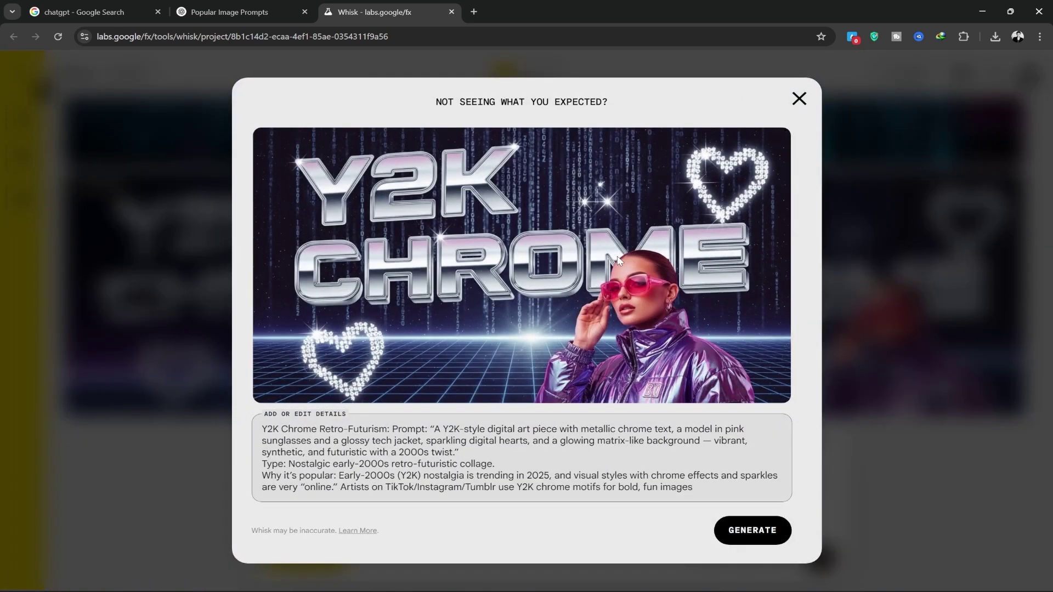
{"action": "left_click", "coordinate": [799, 99]}
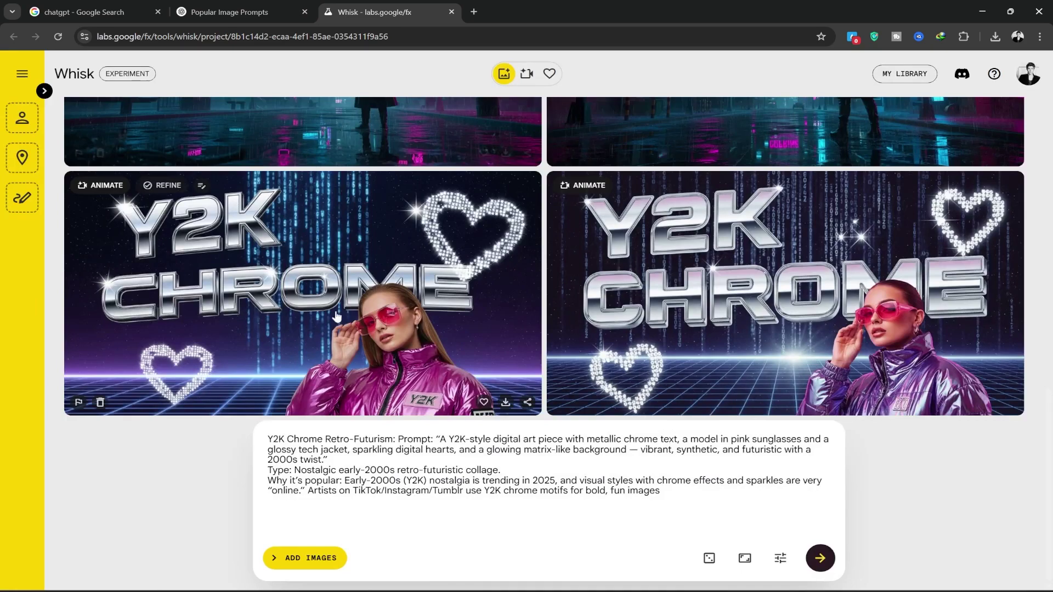
{"action": "left_click", "coordinate": [229, 12]}
{"action": "scroll", "coordinate": [439, 384], "scroll_direction": "down", "scroll_amount": 2}
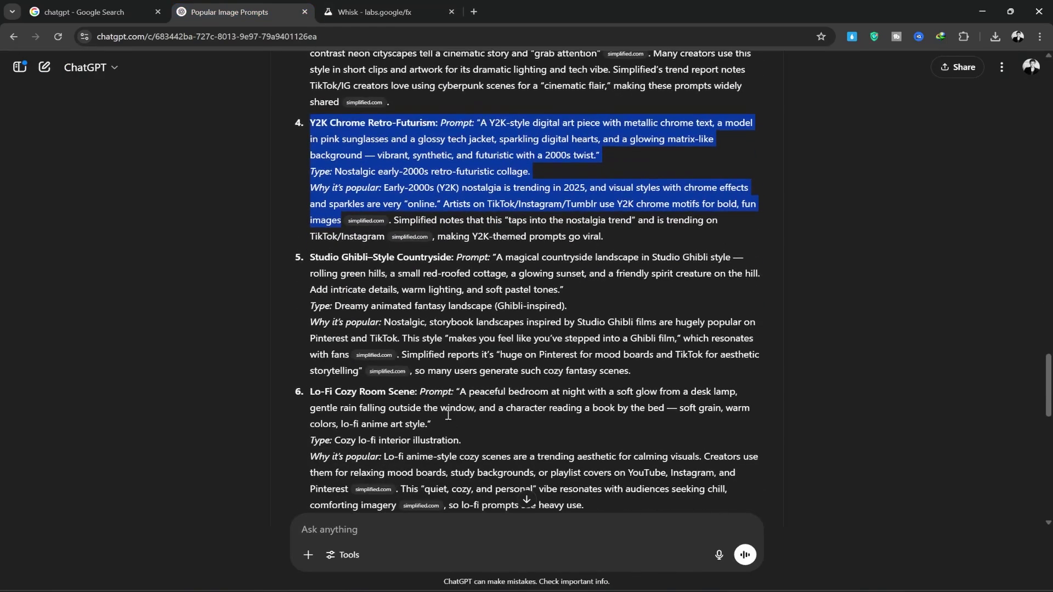
{"action": "left_click_drag", "start_coordinate": [310, 257], "coordinate": [407, 258]}
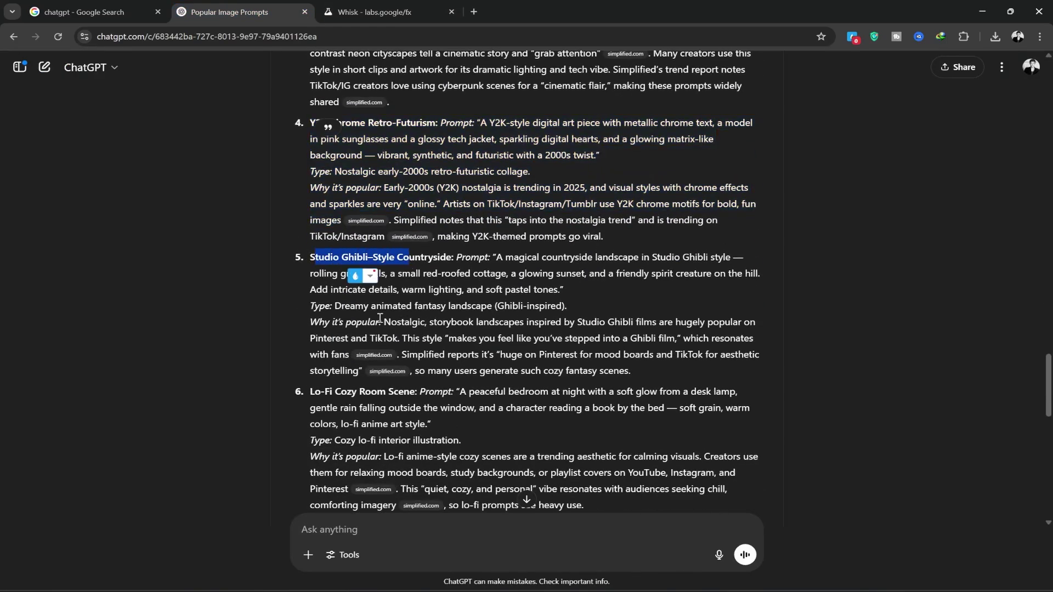
{"action": "scroll", "coordinate": [352, 271], "scroll_direction": "down", "scroll_amount": 2}
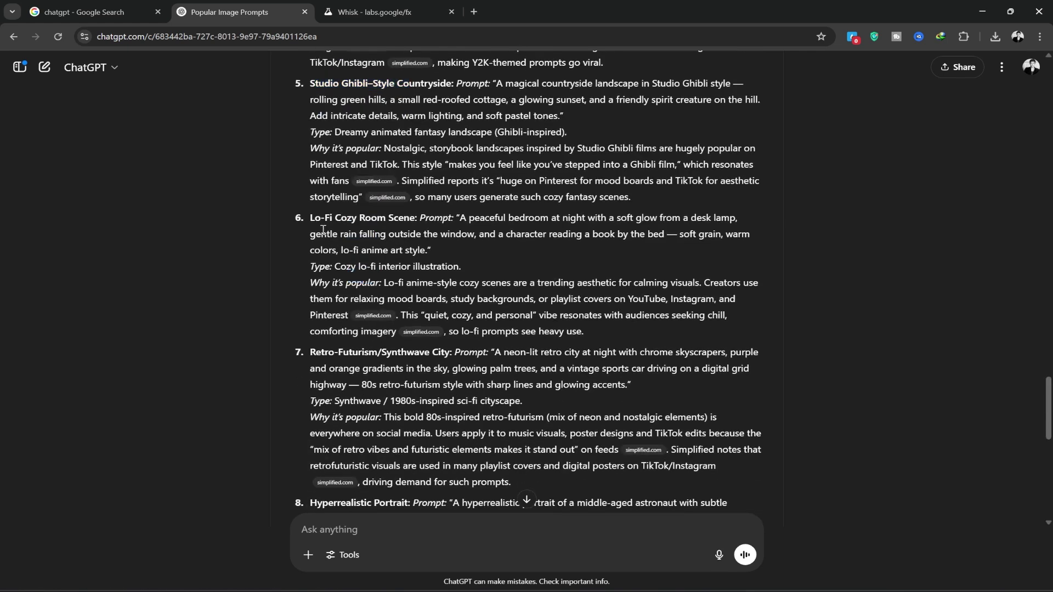
Copy ChatGPT's Lo-Fi Cozy Room Scene prompt and paste it into Whisk's prompt box
{"action": "left_click_drag", "start_coordinate": [310, 218], "coordinate": [349, 317]}
{"action": "right_click", "coordinate": [349, 316]}
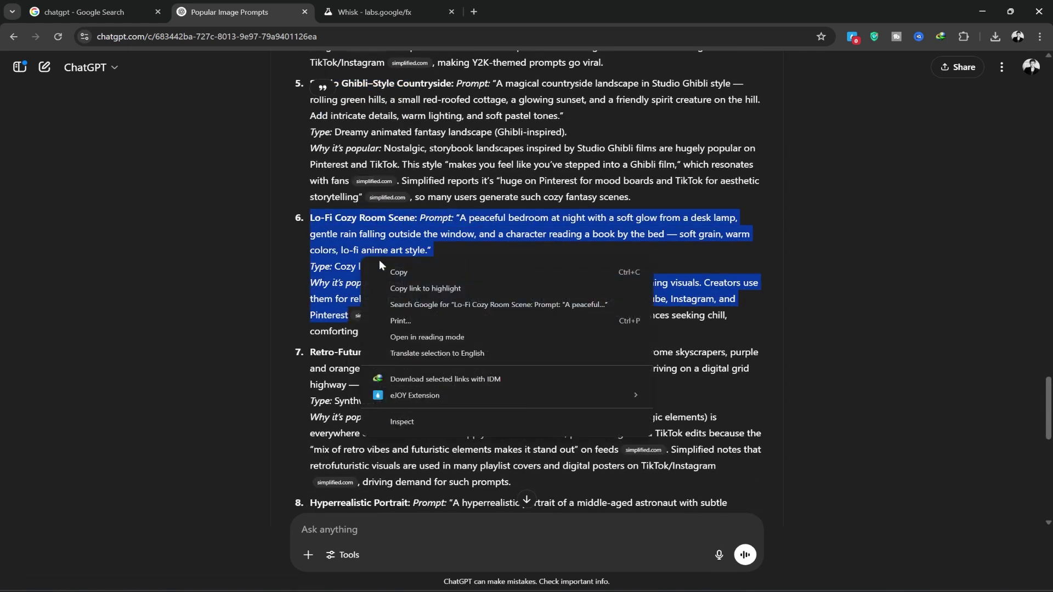
{"action": "left_click", "coordinate": [388, 271]}
{"action": "left_click", "coordinate": [374, 12]}
{"action": "key", "text": "ctrl+v"}
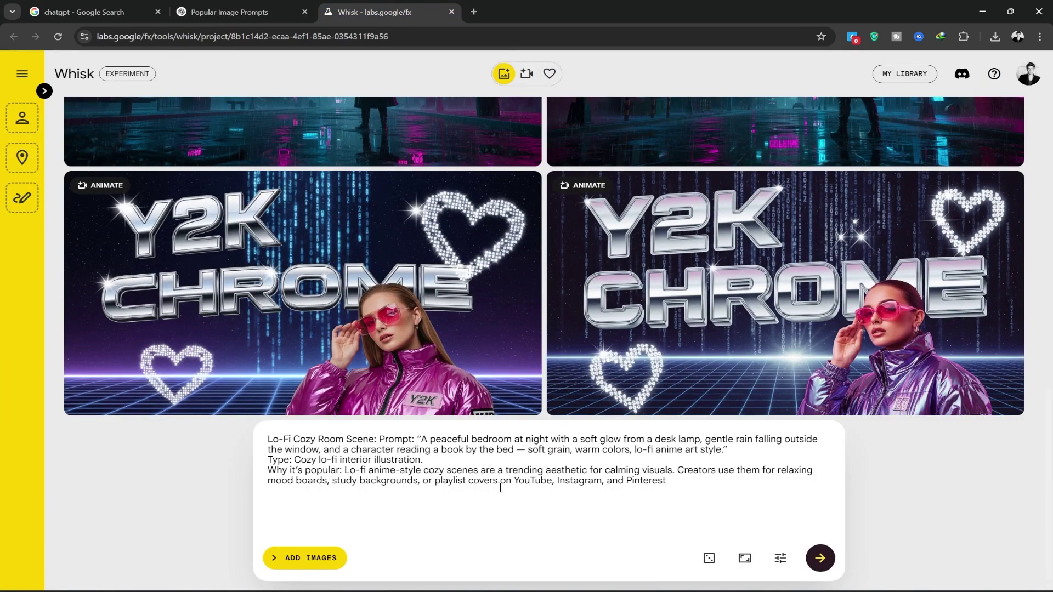
Generate from the Lo-Fi prompt and preview the left and right bedroom images enlarged
{"action": "left_click_drag", "start_coordinate": [434, 481], "coordinate": [625, 480]}
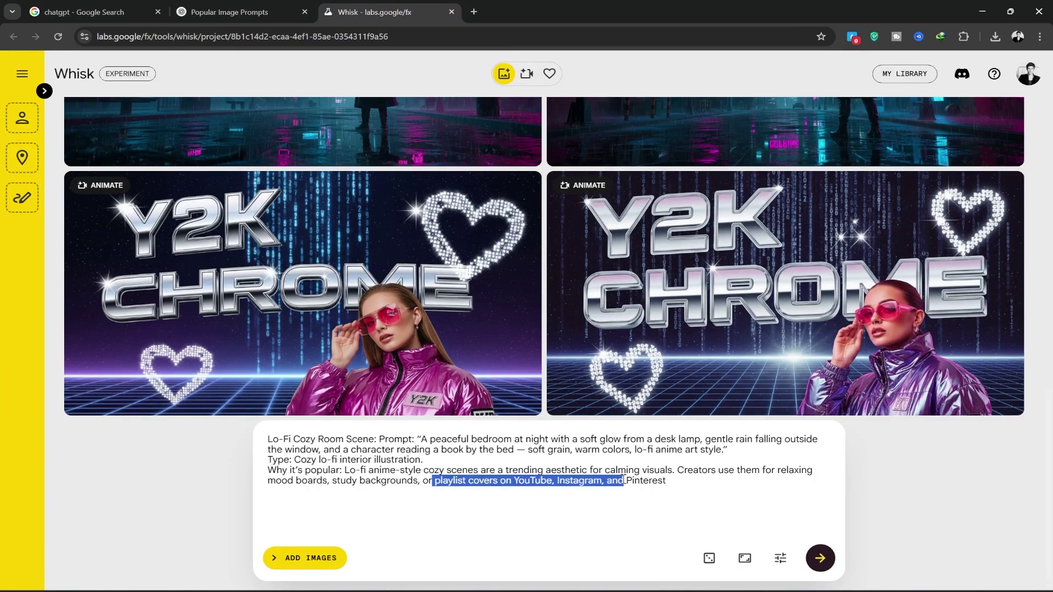
{"action": "left_click", "coordinate": [819, 559]}
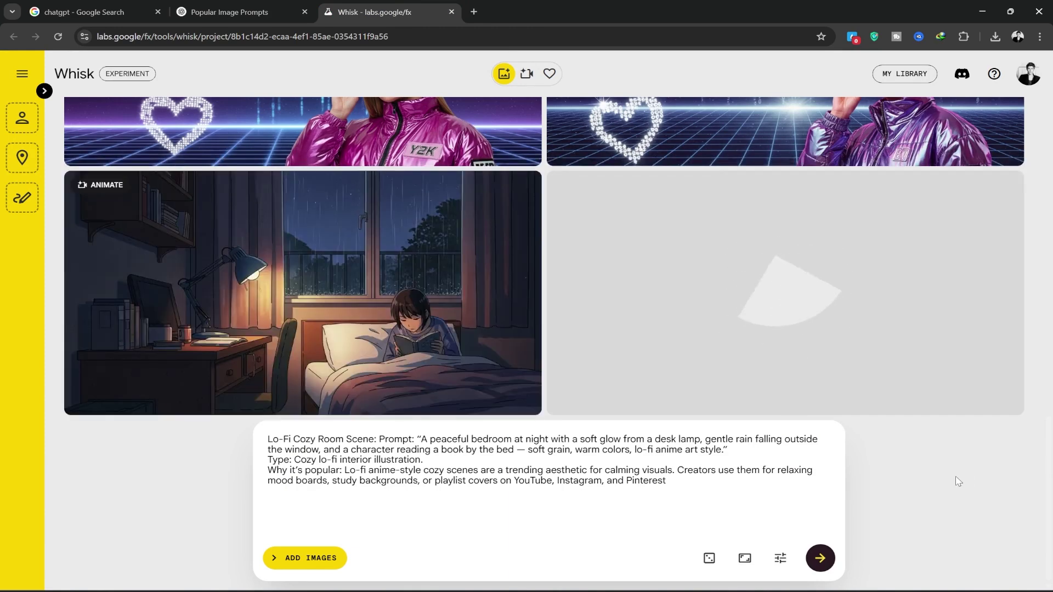
{"action": "left_click", "coordinate": [309, 316]}
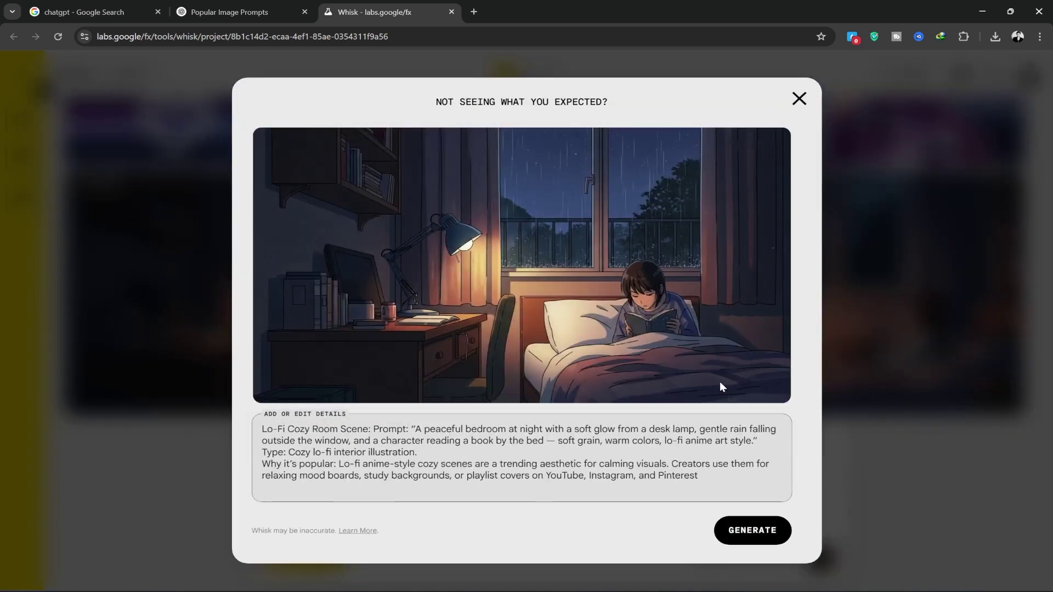
{"action": "left_click", "coordinate": [800, 99]}
{"action": "left_click", "coordinate": [686, 320]}
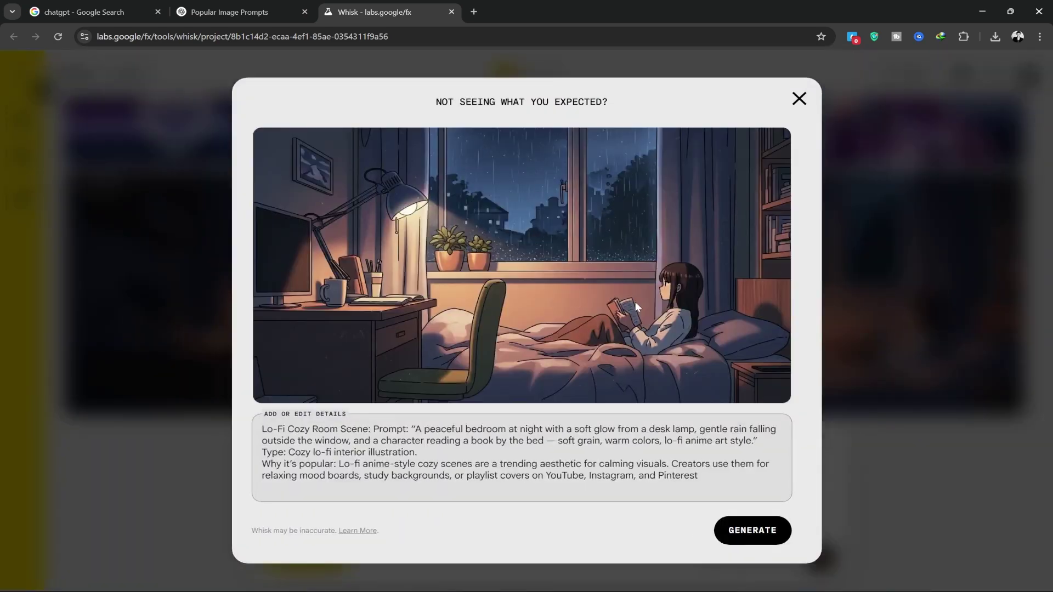
{"action": "left_click", "coordinate": [800, 99]}
{"action": "mouse_move", "coordinate": [824, 396]}
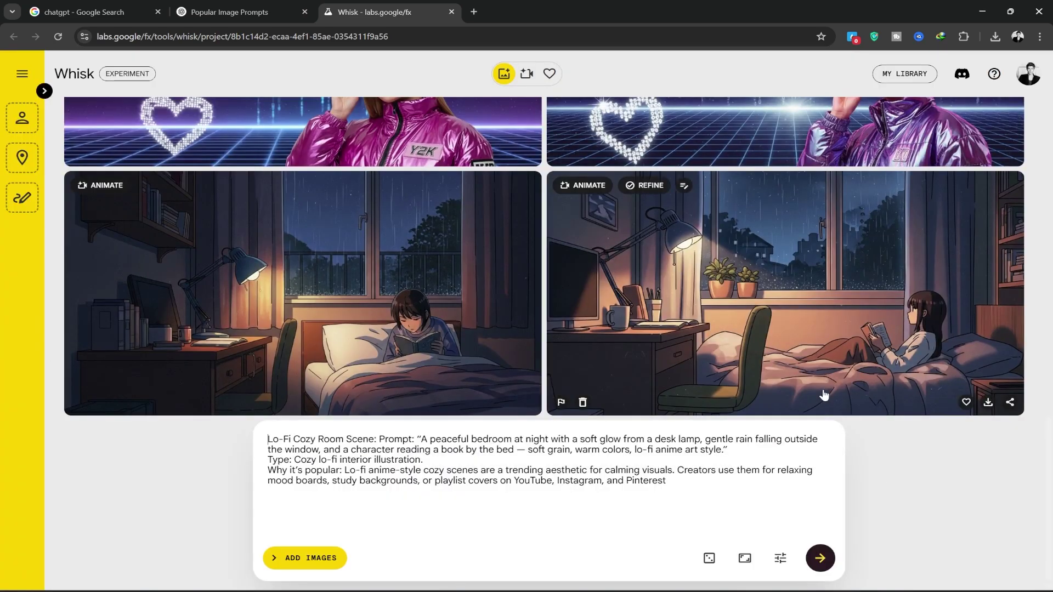
{"action": "scroll", "coordinate": [824, 396], "scroll_direction": "up", "scroll_amount": 10}
{"action": "scroll", "coordinate": [690, 312], "scroll_direction": "down", "scroll_amount": 10}
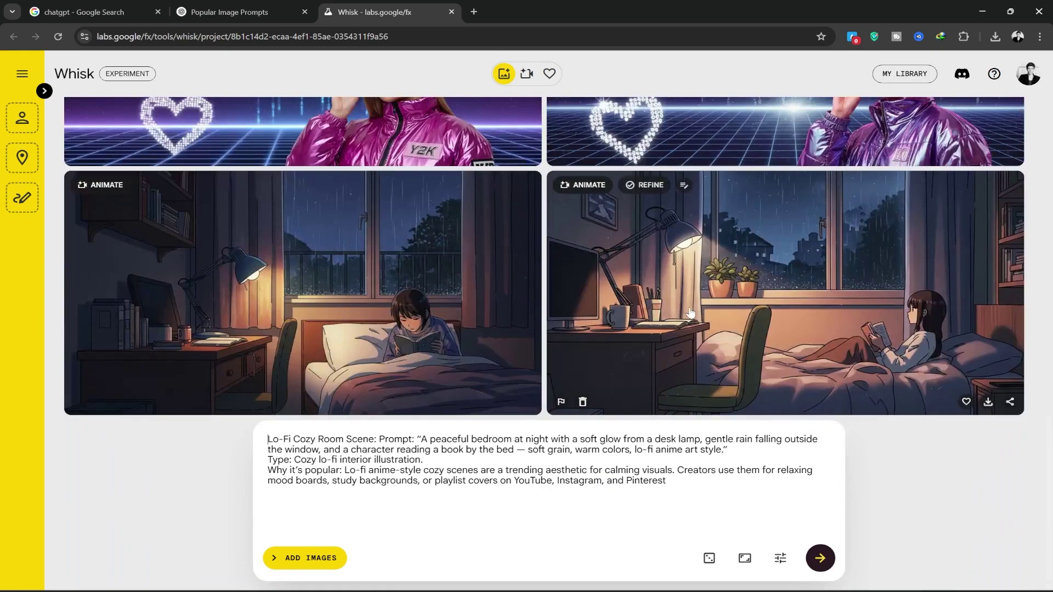
Expand the left sidebar to reveal the Subject, Scene and Style slots
{"action": "left_click", "coordinate": [43, 91]}
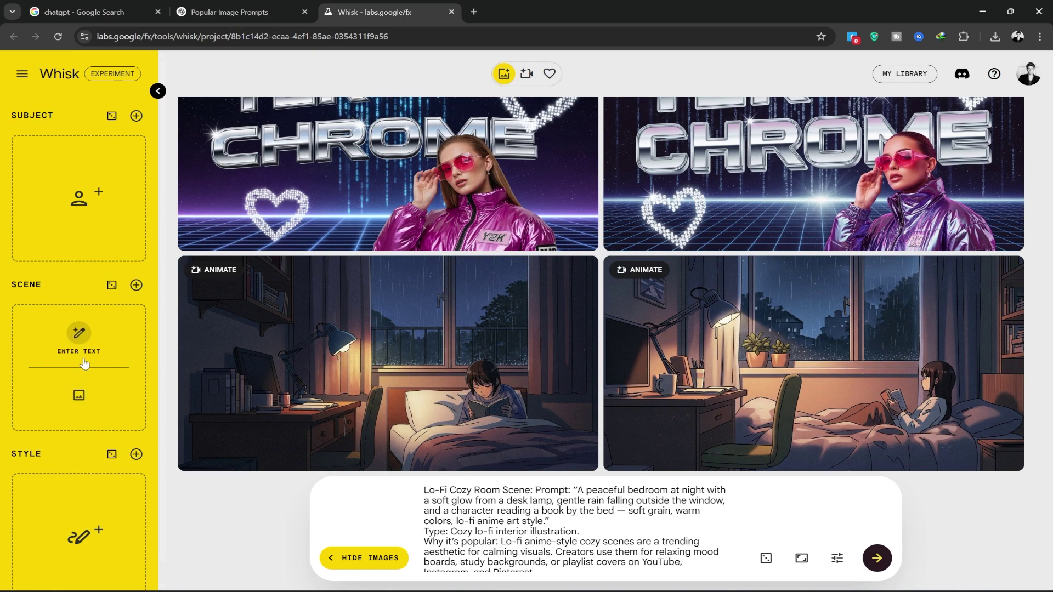
{"action": "mouse_move", "coordinate": [79, 368]}
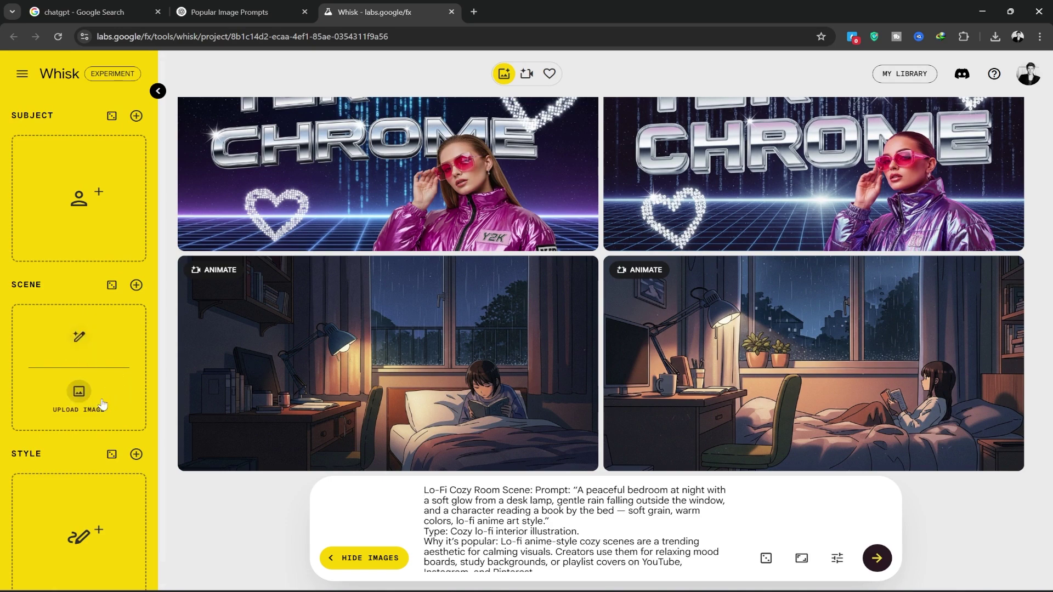
{"action": "scroll", "coordinate": [79, 412], "scroll_direction": "down", "scroll_amount": 1}
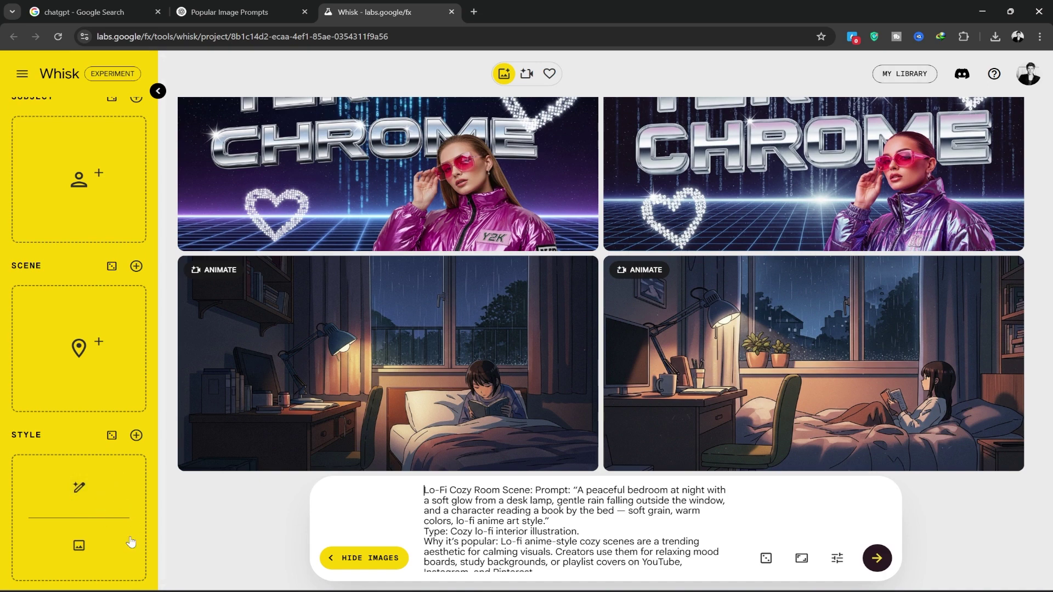
{"action": "scroll", "coordinate": [203, 518], "scroll_direction": "up", "scroll_amount": 3}
{"action": "scroll", "coordinate": [90, 411], "scroll_direction": "up", "scroll_amount": 1}
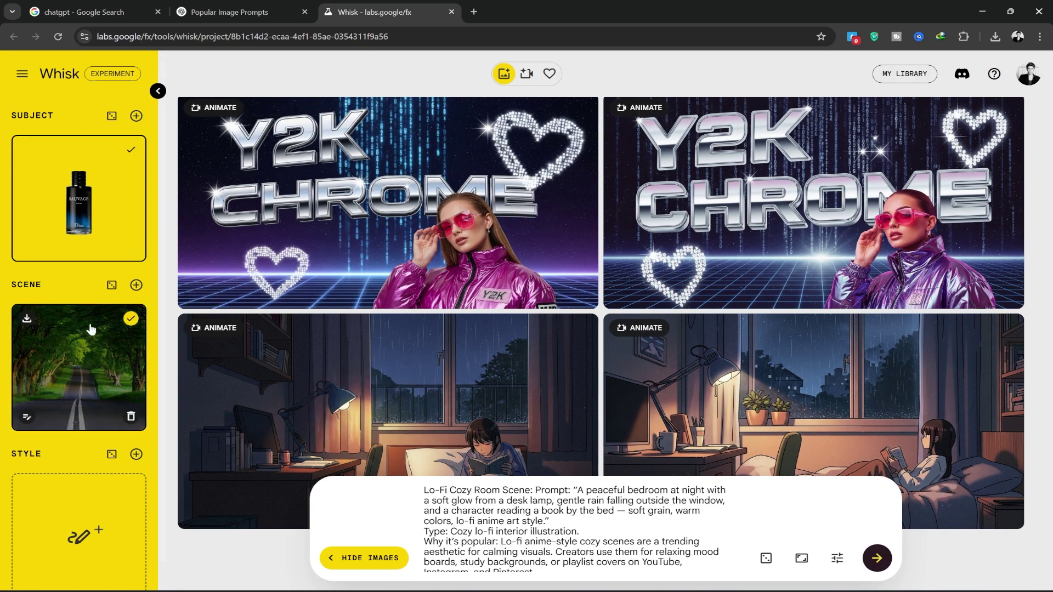
{"action": "scroll", "coordinate": [96, 343], "scroll_direction": "down", "scroll_amount": 1}
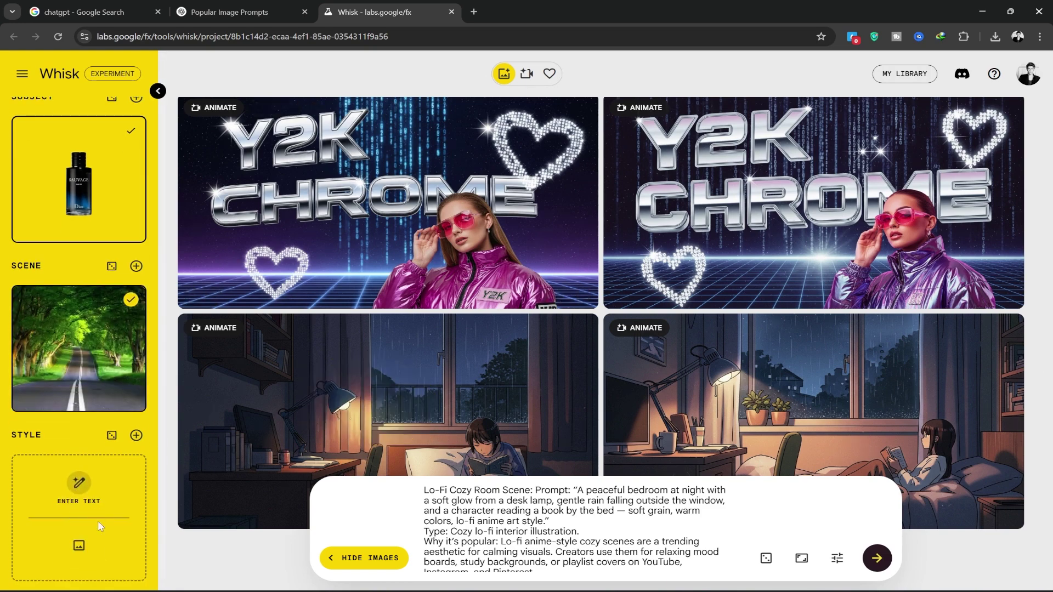
Describe the style in words and create a realistic photography style from it
{"action": "left_click", "coordinate": [79, 485]}
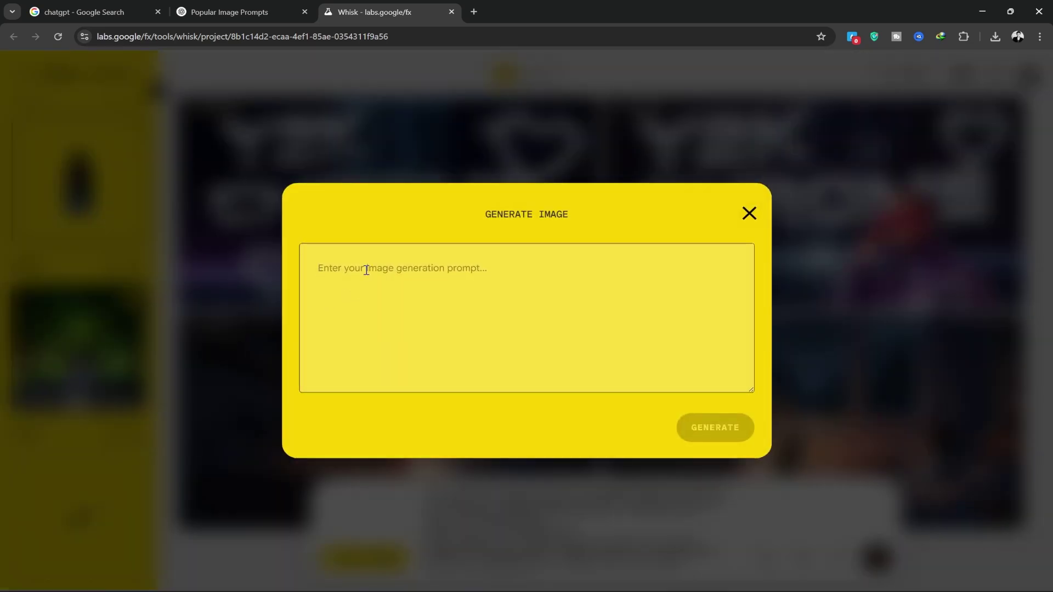
{"action": "type", "text": "photo"}
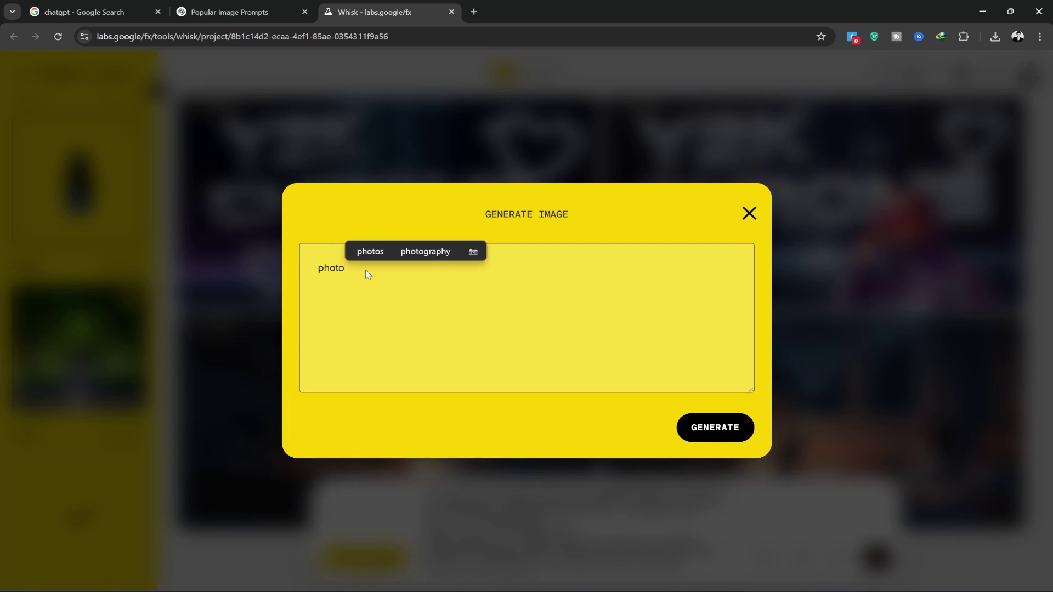
{"action": "type", "text": "graphy,"}
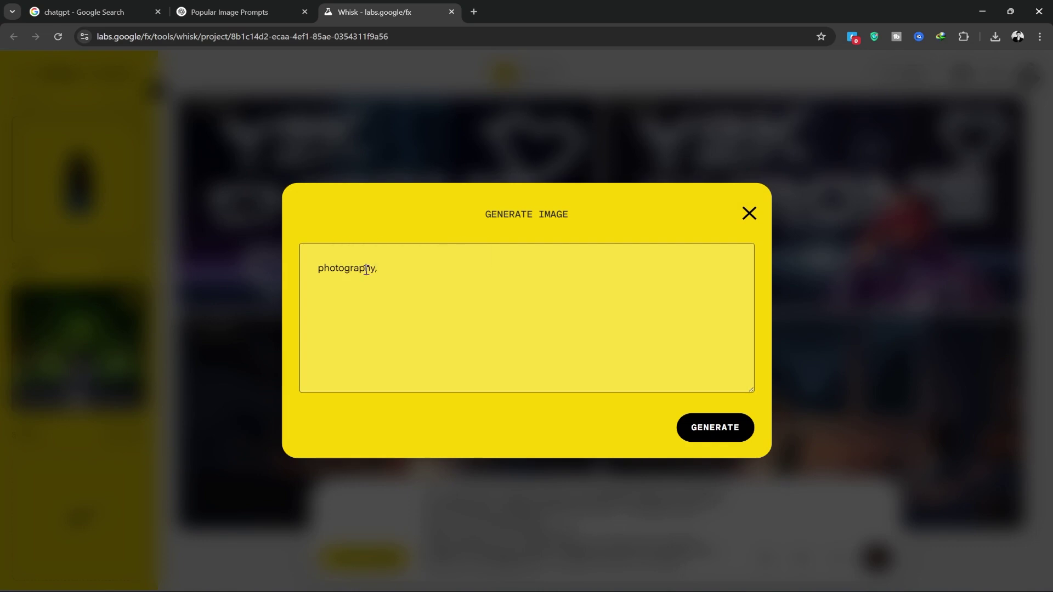
{"action": "type", "text": "realistic"}
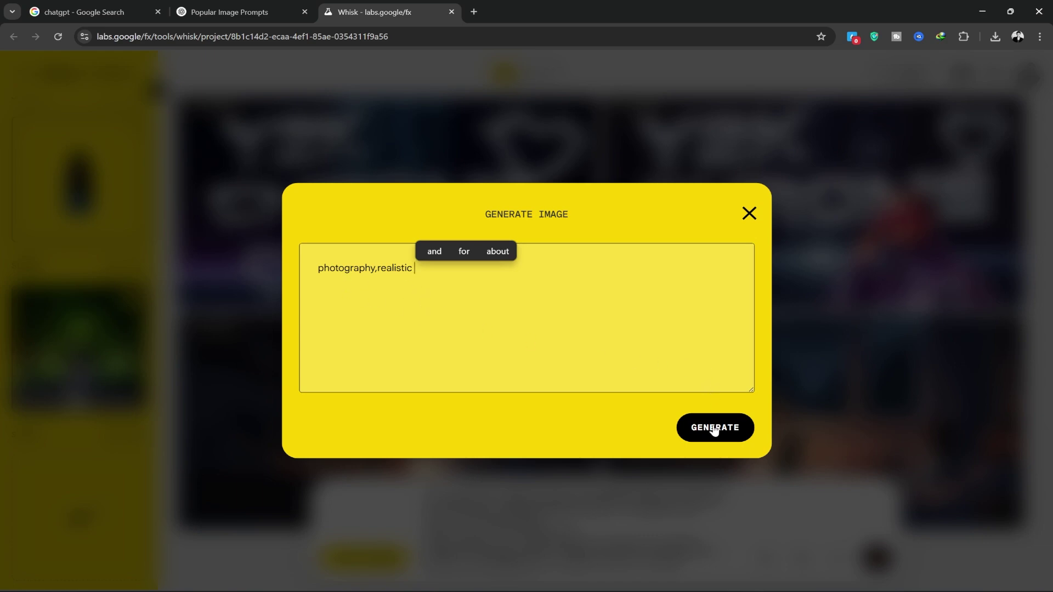
{"action": "left_click", "coordinate": [714, 428]}
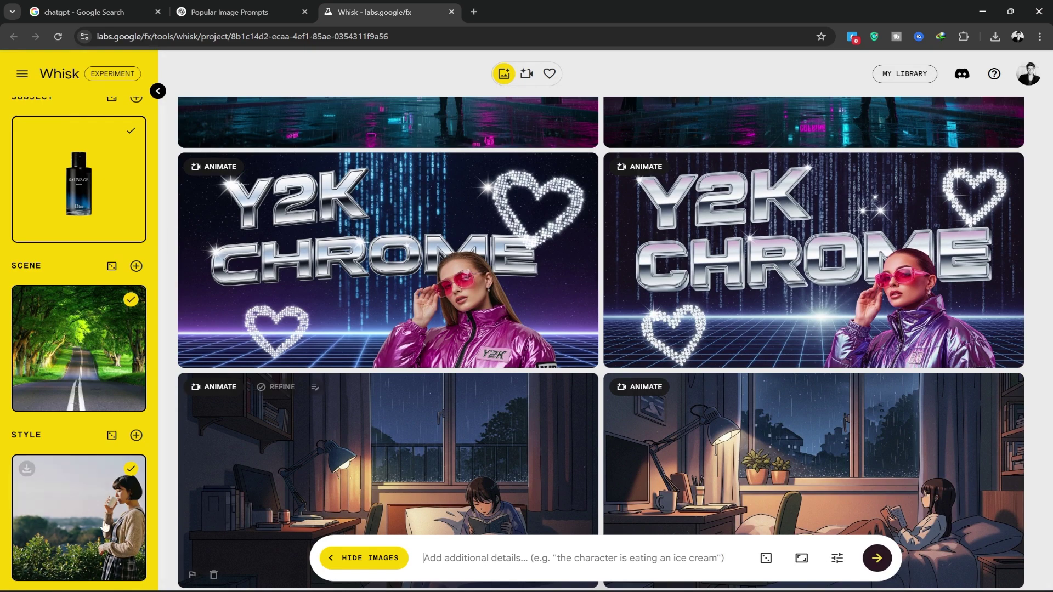
Generate the Sauvage-on-road images and read each result's prompt in its enlarged view
{"action": "left_click", "coordinate": [877, 559]}
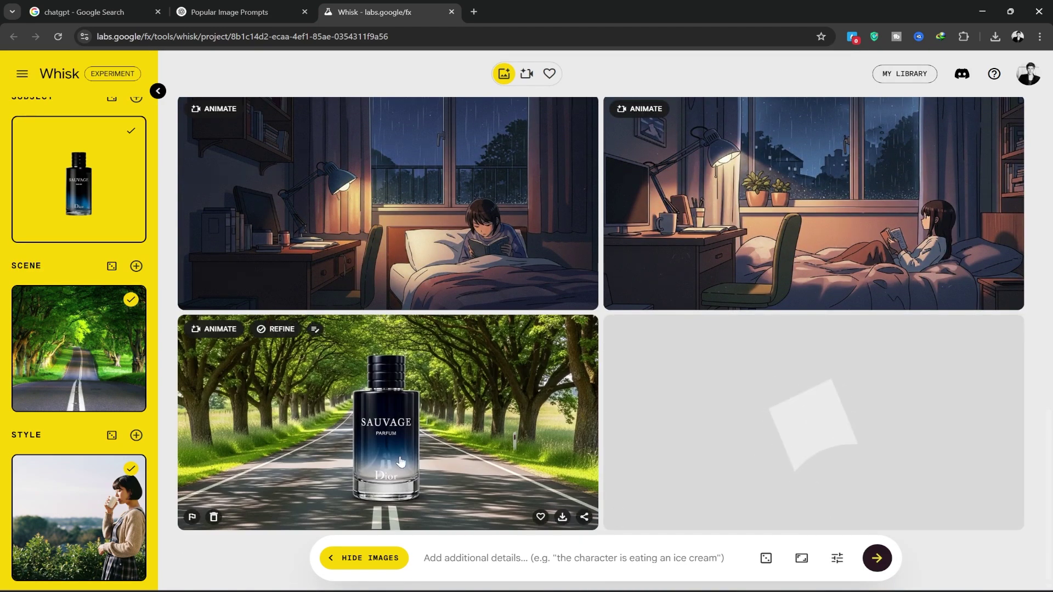
{"action": "left_click", "coordinate": [401, 458]}
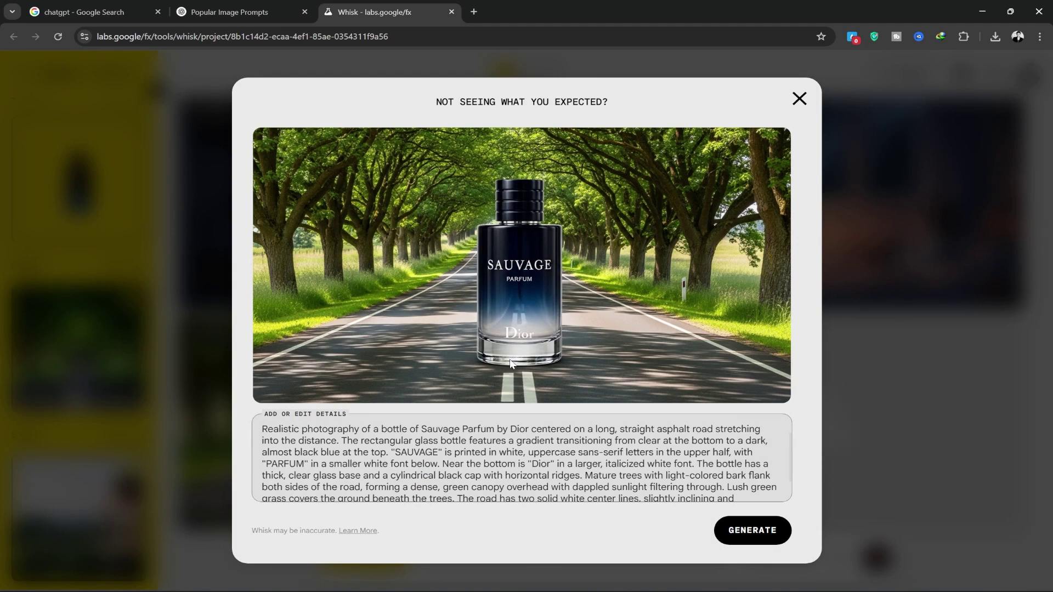
{"action": "left_click", "coordinate": [799, 99]}
{"action": "left_click", "coordinate": [839, 436]}
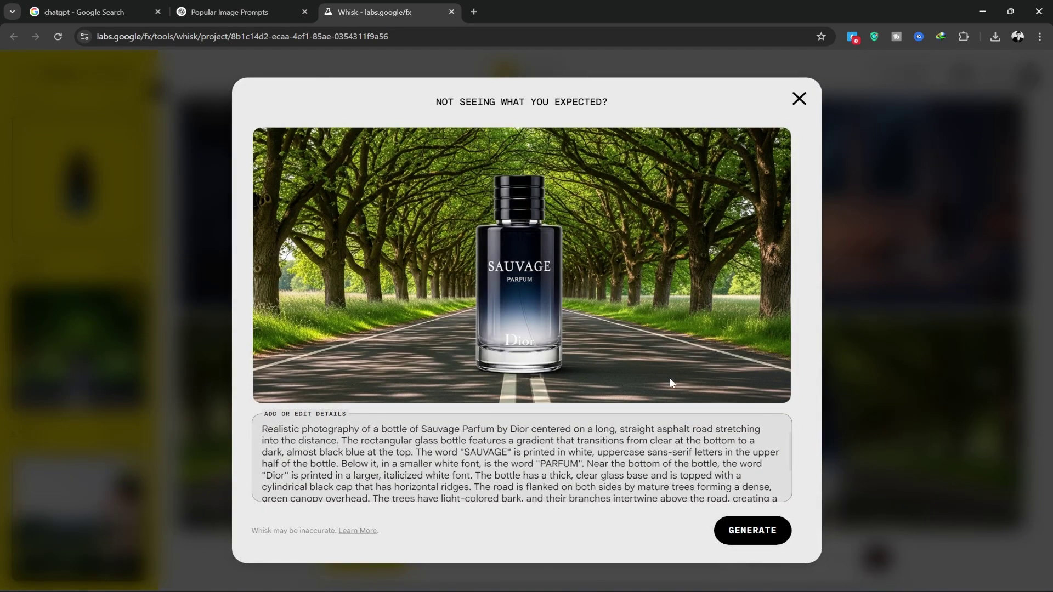
{"action": "left_click", "coordinate": [799, 98]}
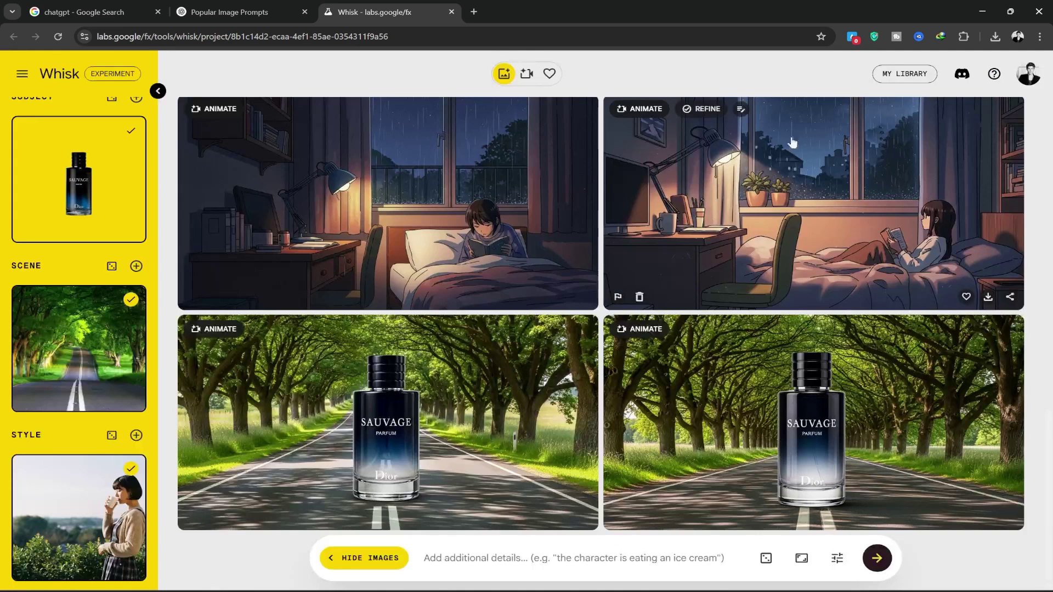
Replace the tree-lined road Scene image with the uploaded city skyline photo
{"action": "mouse_move", "coordinate": [79, 349]}
{"action": "left_click", "coordinate": [130, 397]}
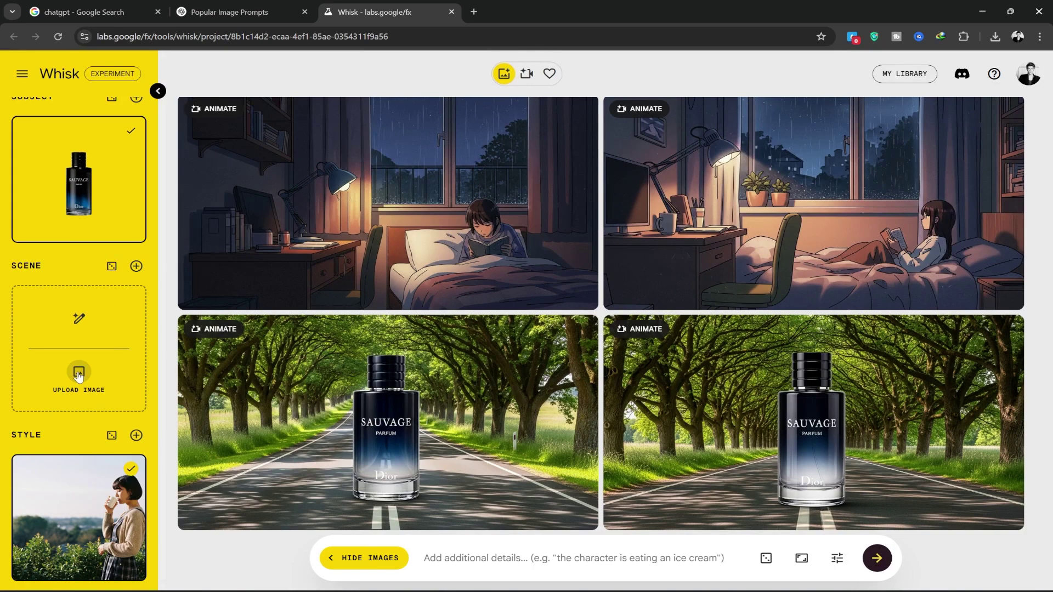
{"action": "left_click", "coordinate": [79, 374]}
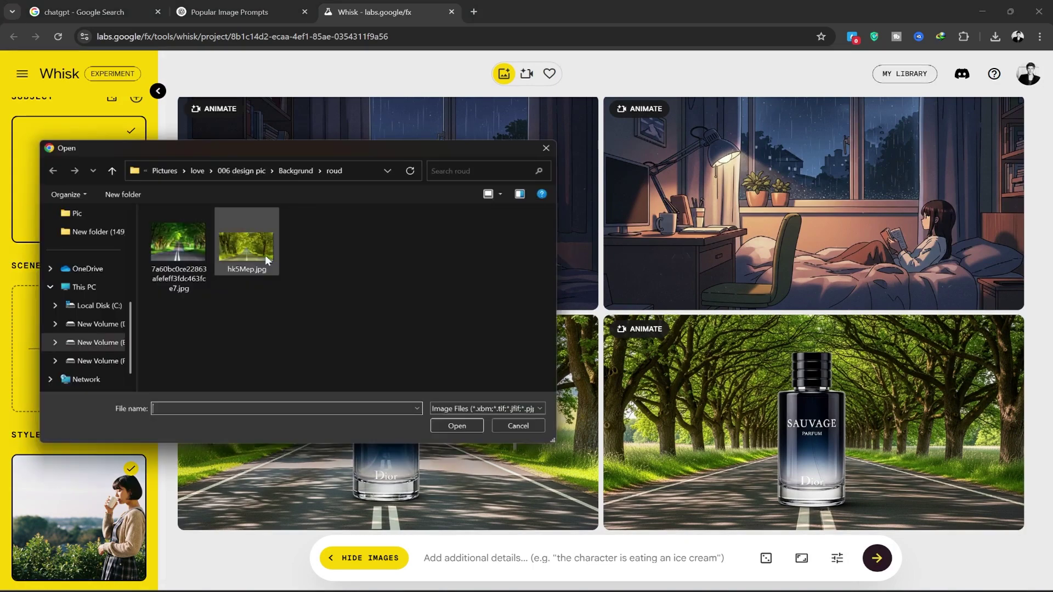
{"action": "double_click", "coordinate": [213, 248]}
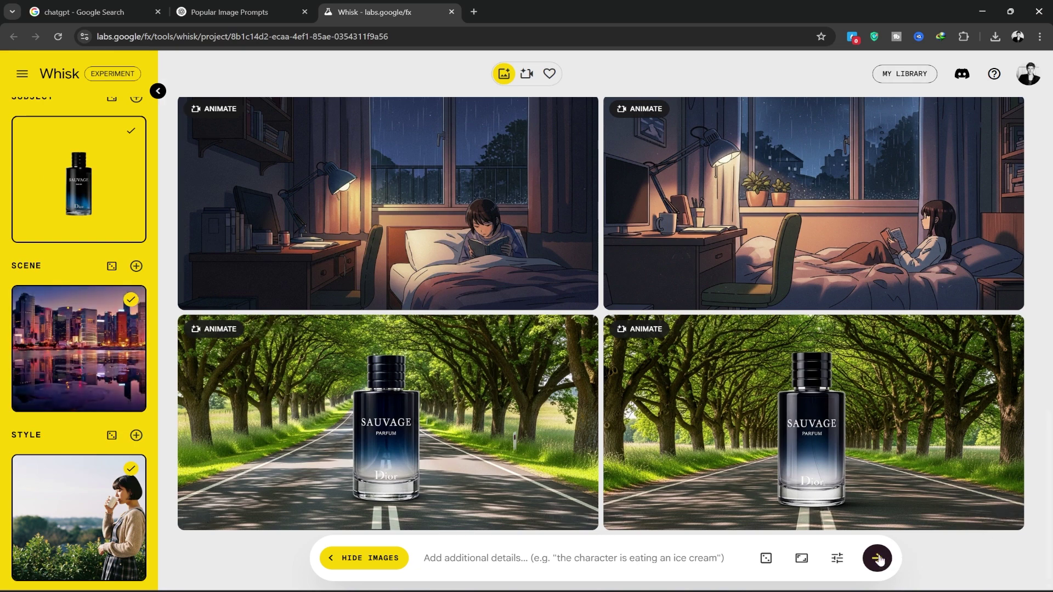
Generate the image with the pasted prompt describing the bottle and dust bokeh
{"action": "left_click", "coordinate": [606, 559]}
{"action": "type", "text": "Perfume bottle next to the picture and dust bokeh in the air"}
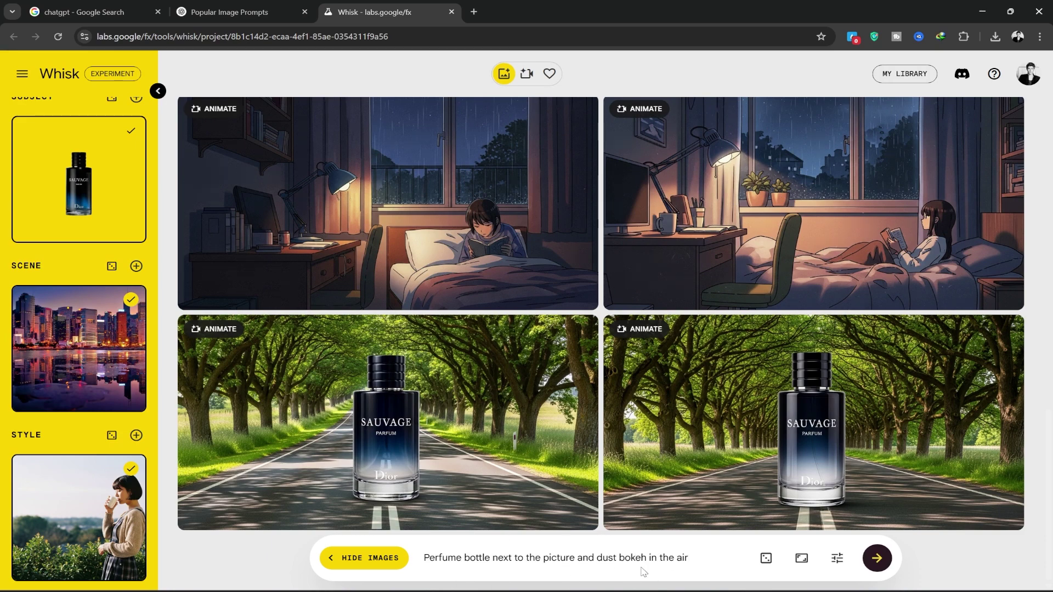
{"action": "left_click", "coordinate": [878, 558]}
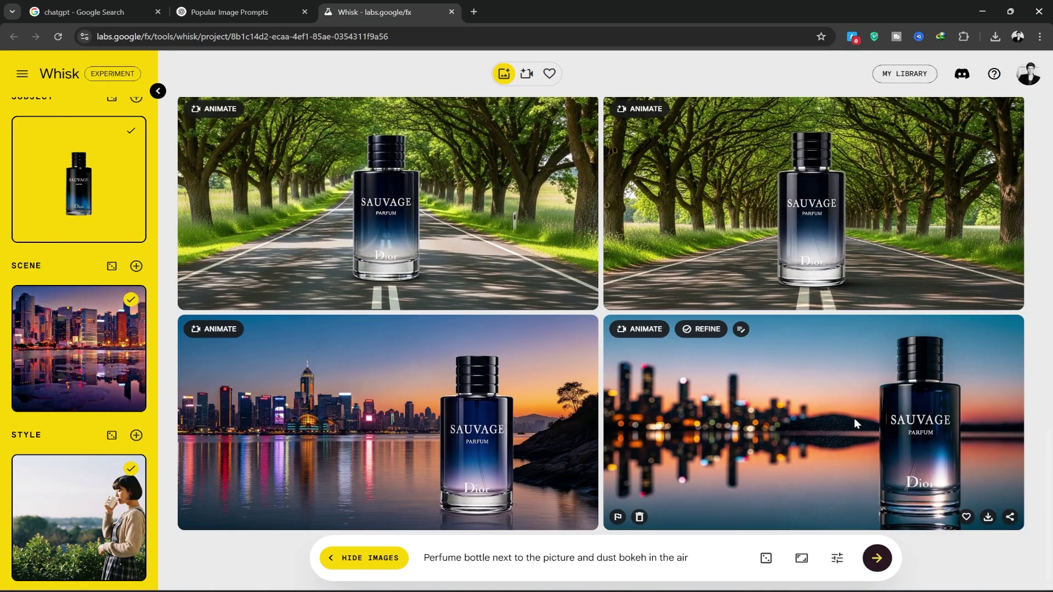
{"action": "left_click", "coordinate": [854, 418]}
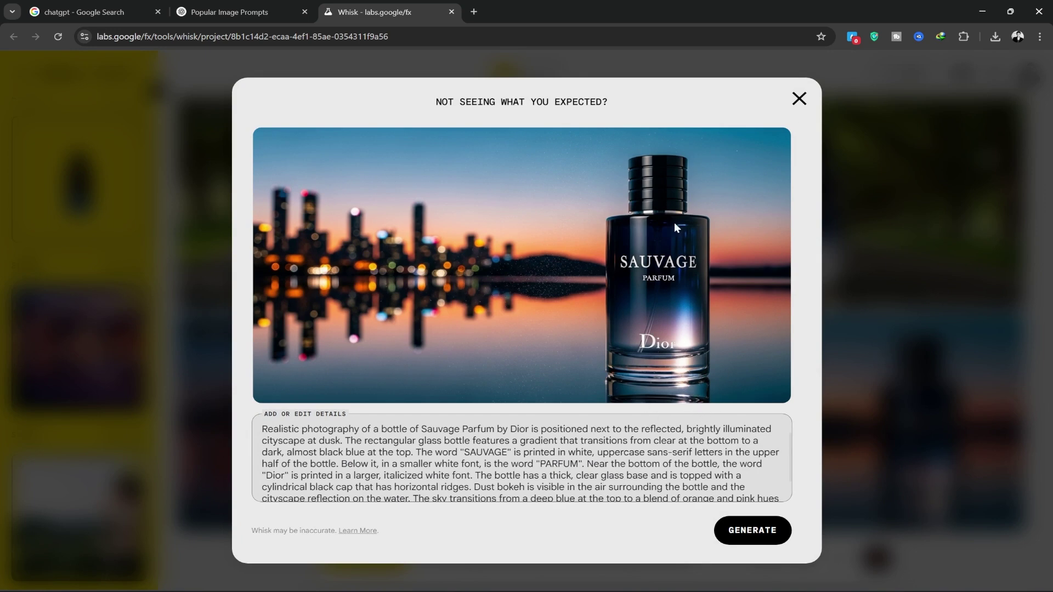
{"action": "left_click", "coordinate": [800, 99]}
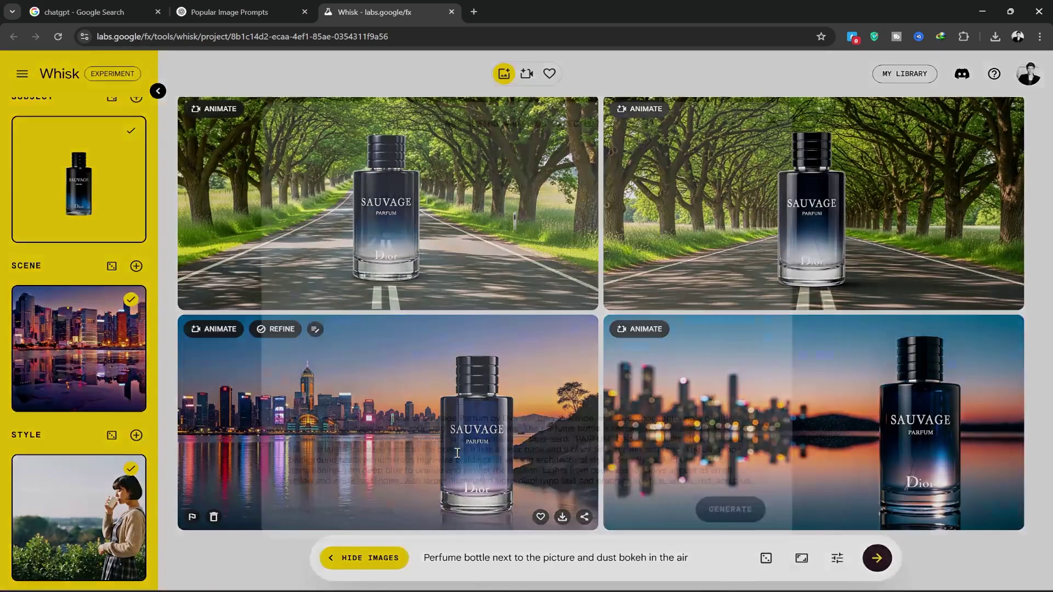
{"action": "left_click", "coordinate": [717, 411]}
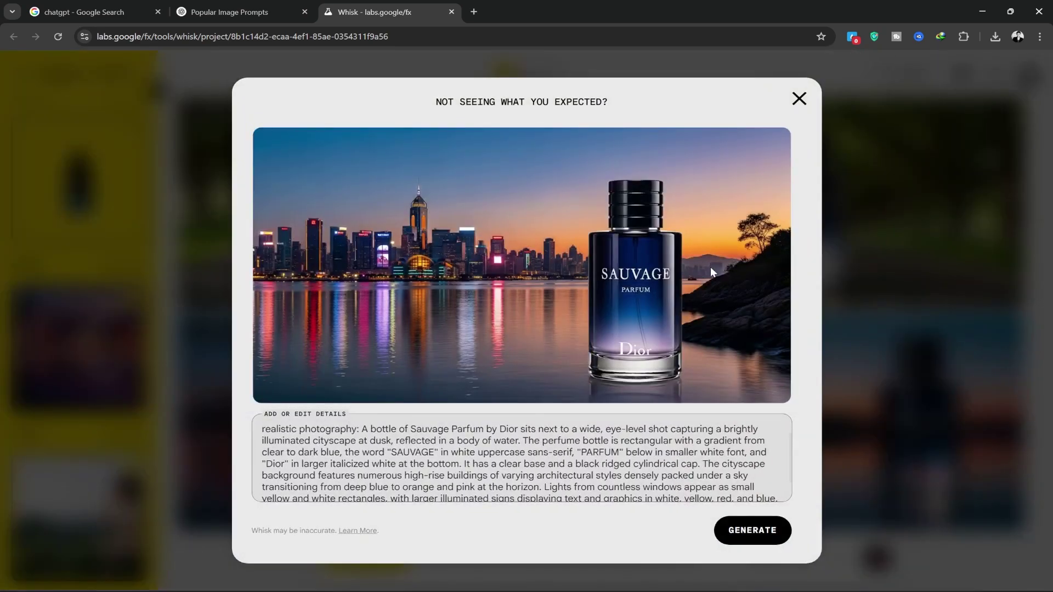
{"action": "scroll", "coordinate": [569, 444], "scroll_direction": "down", "scroll_amount": 2}
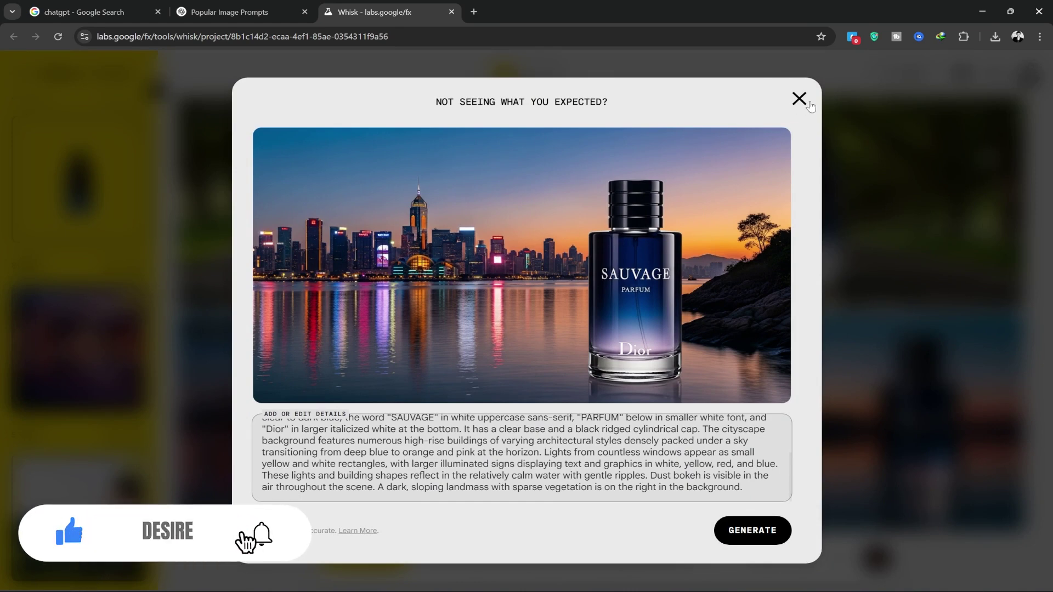
{"action": "left_click", "coordinate": [799, 99]}
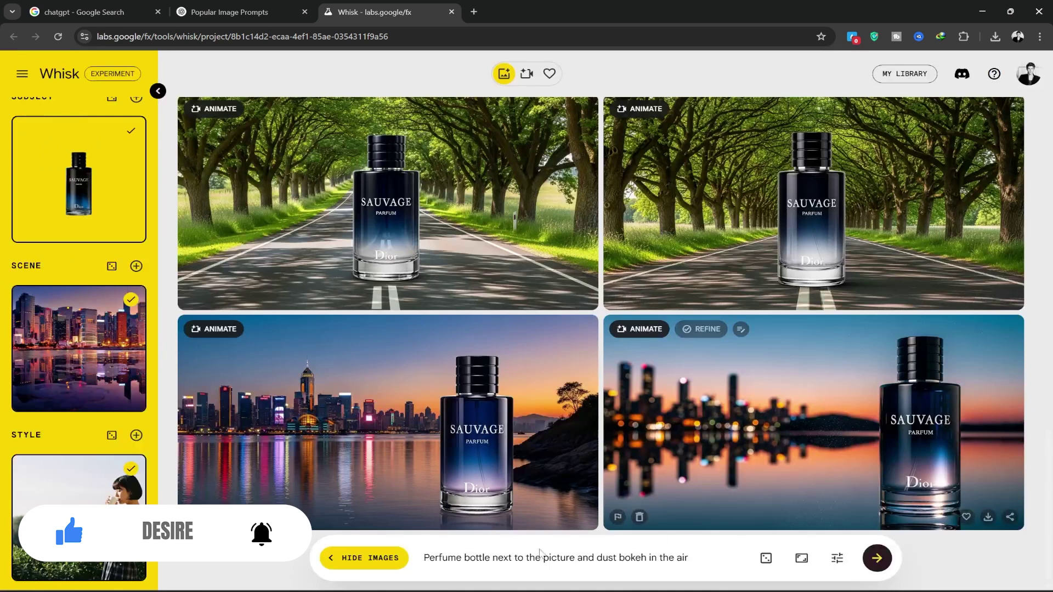
{"action": "left_click_drag", "start_coordinate": [428, 558], "coordinate": [691, 558]}
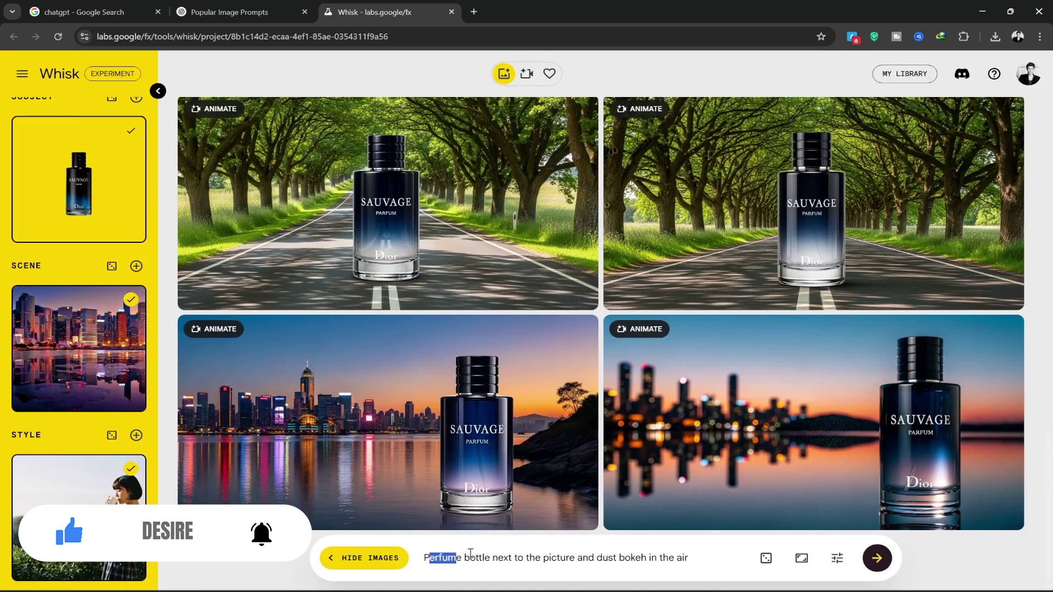
{"action": "left_click", "coordinate": [701, 559]}
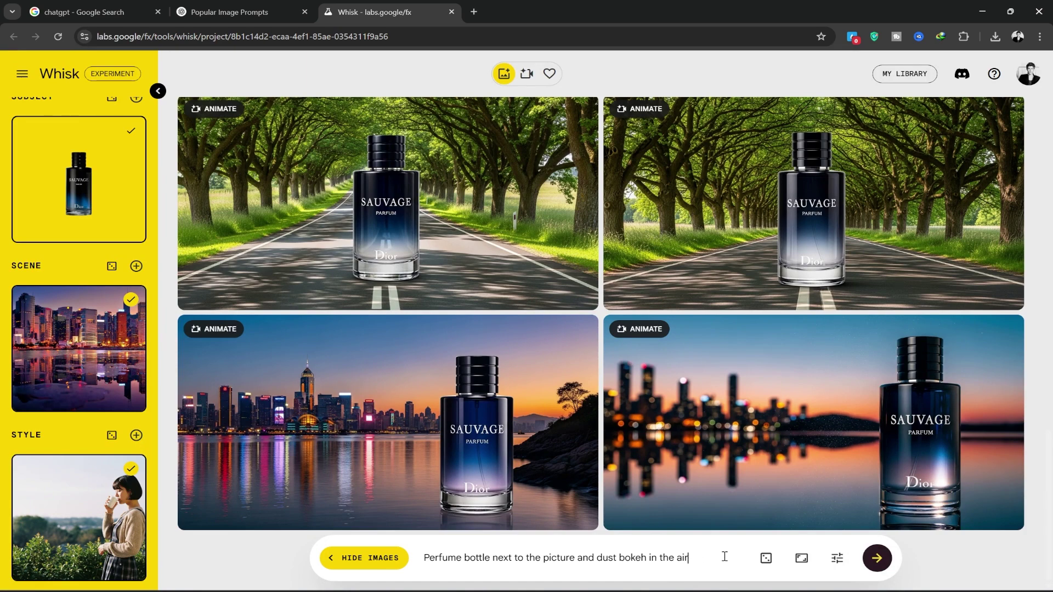
In ChatGPT, attach the city skyline photo to a new message
{"action": "left_click", "coordinate": [198, 3]}
{"action": "scroll", "coordinate": [412, 330], "scroll_direction": "down", "scroll_amount": 5}
{"action": "left_click", "coordinate": [308, 556]}
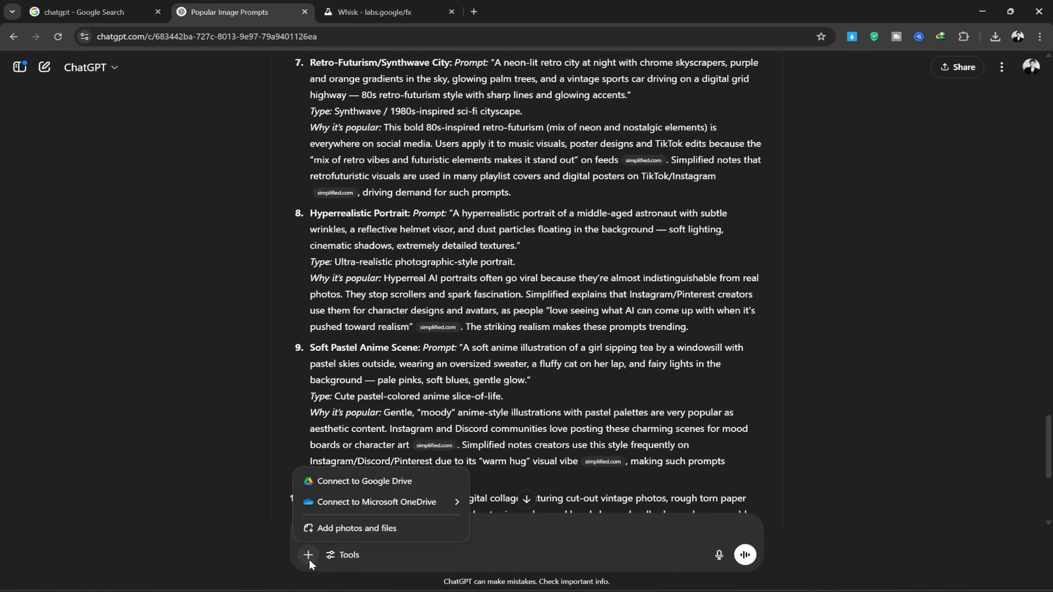
{"action": "left_click", "coordinate": [346, 529]}
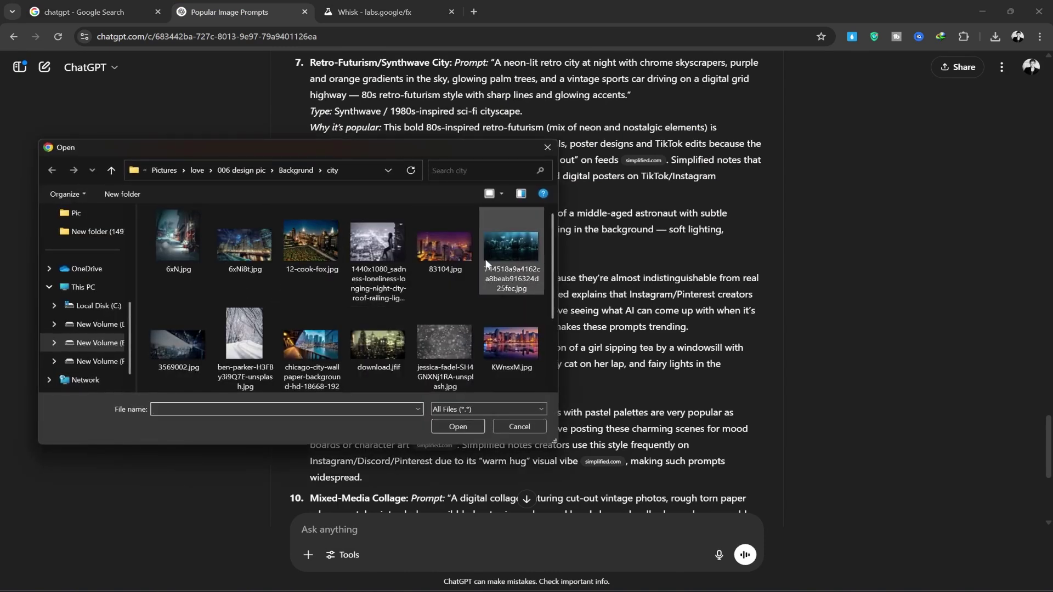
{"action": "double_click", "coordinate": [512, 342]}
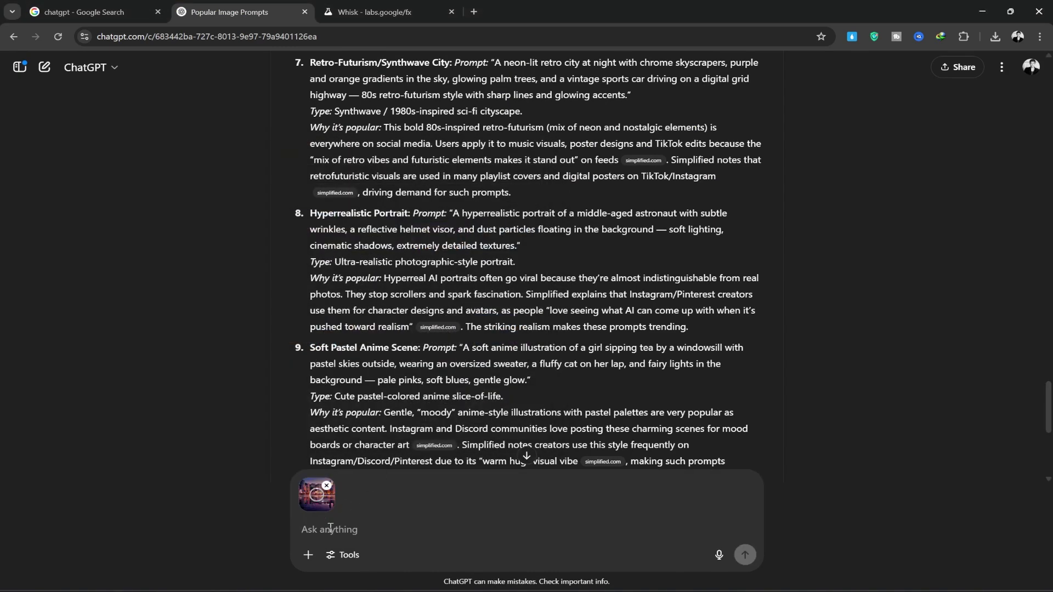
Attach the perfume bottle photo, paste the poster request, and close the full-size poster view
{"action": "left_click", "coordinate": [310, 559]}
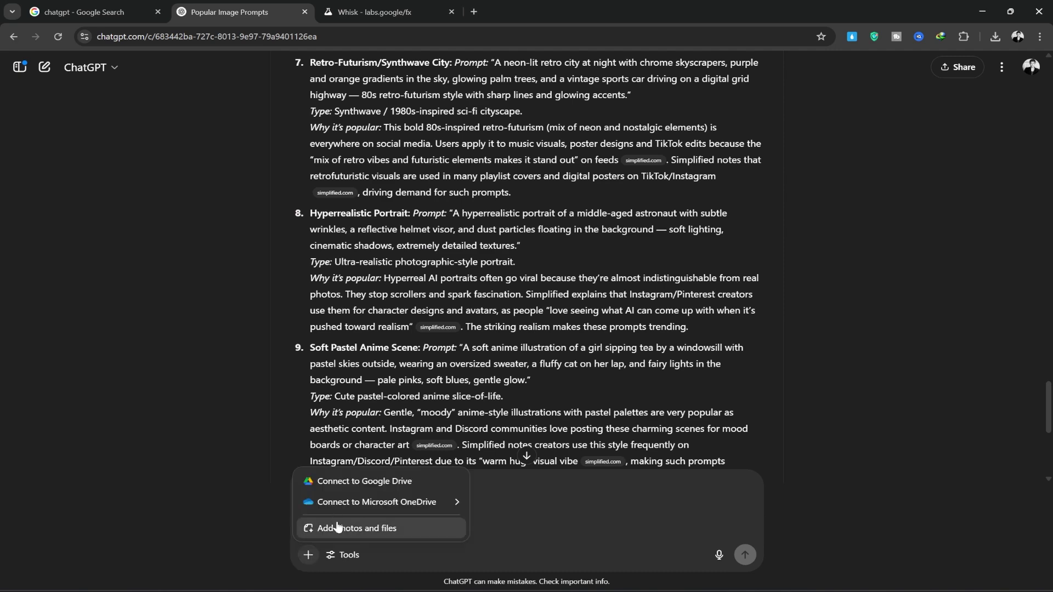
{"action": "left_click", "coordinate": [337, 527]}
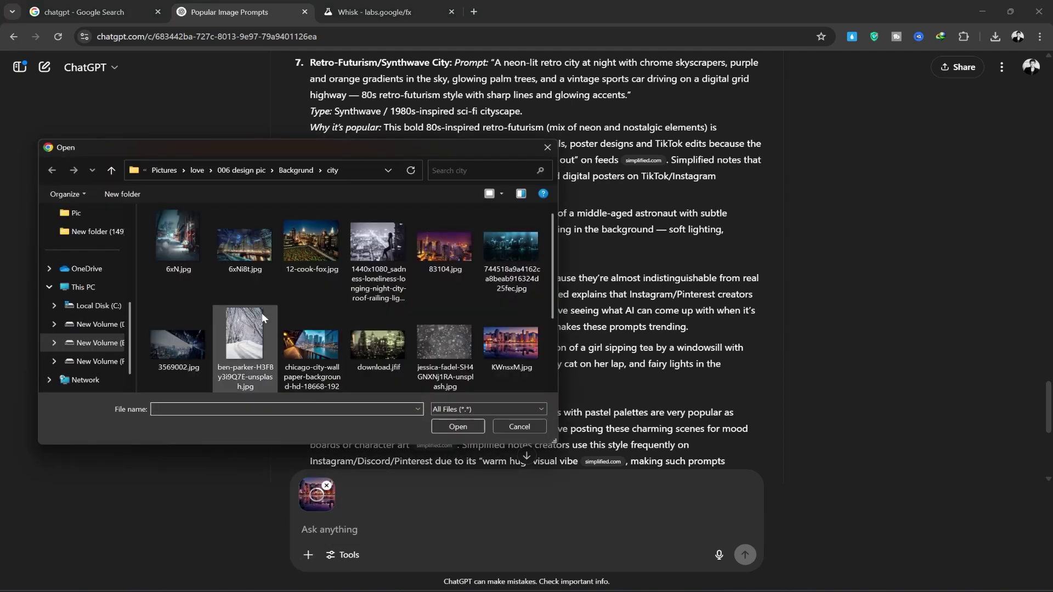
{"action": "double_click", "coordinate": [244, 338]}
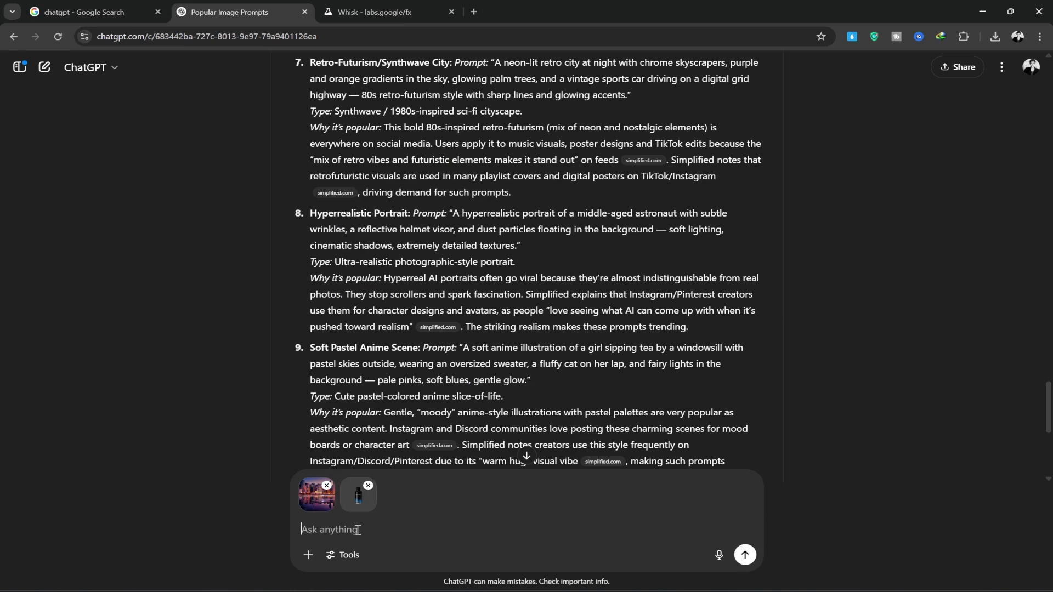
{"action": "type", "text": "Make me a promotional poster by combining these two photos."}
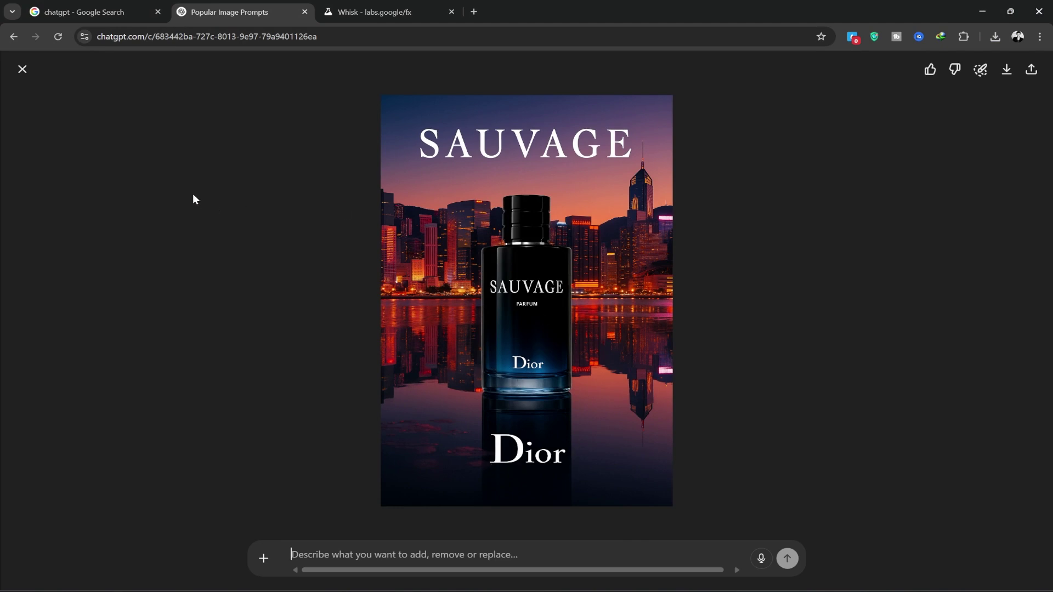
{"action": "left_click", "coordinate": [22, 73]}
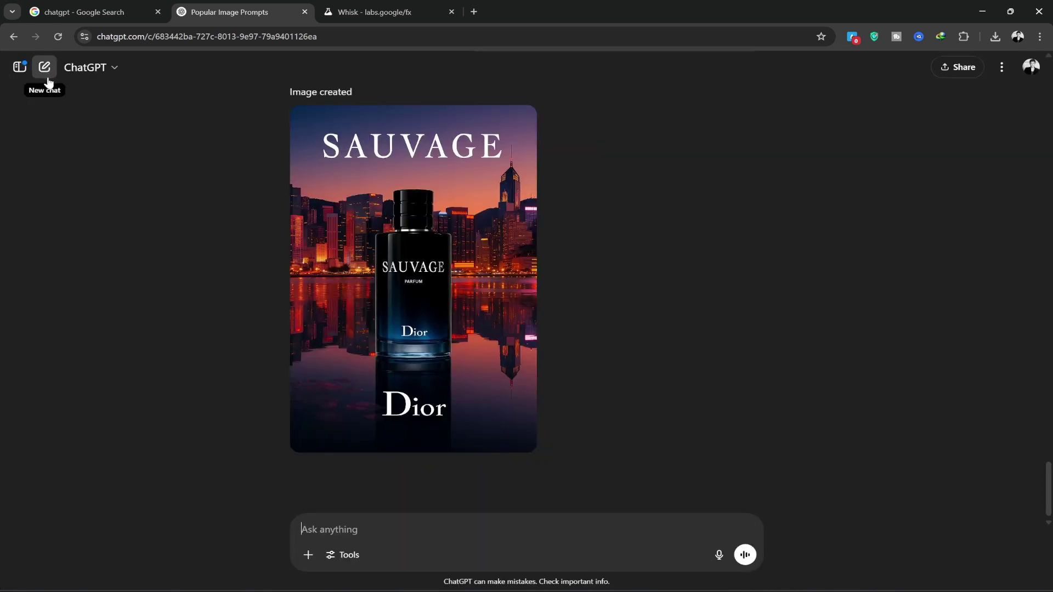
{"action": "left_click", "coordinate": [395, 13]}
{"action": "mouse_move", "coordinate": [814, 422]}
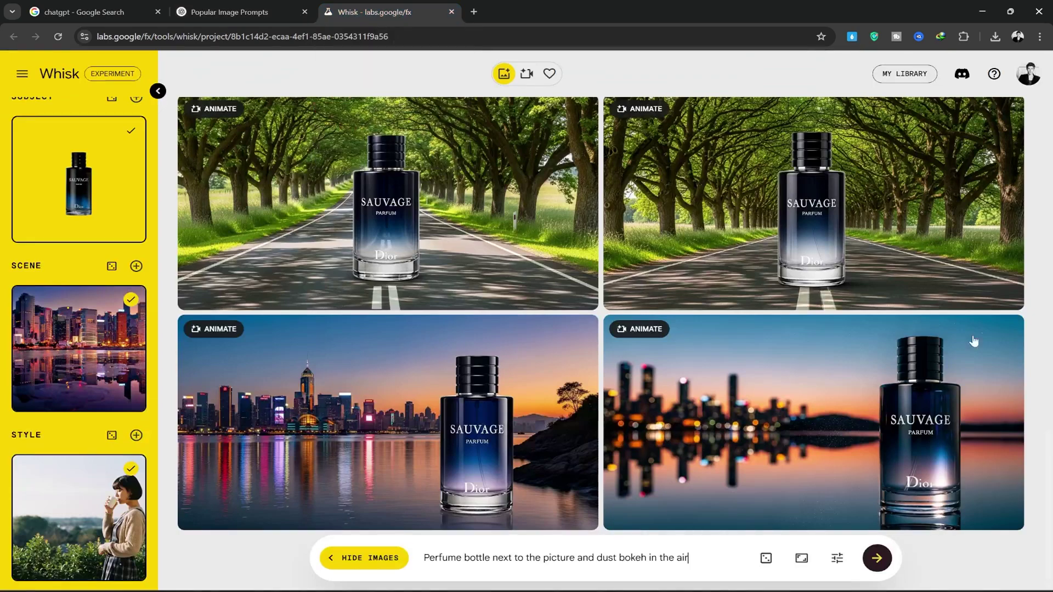
{"action": "left_click", "coordinate": [922, 436]}
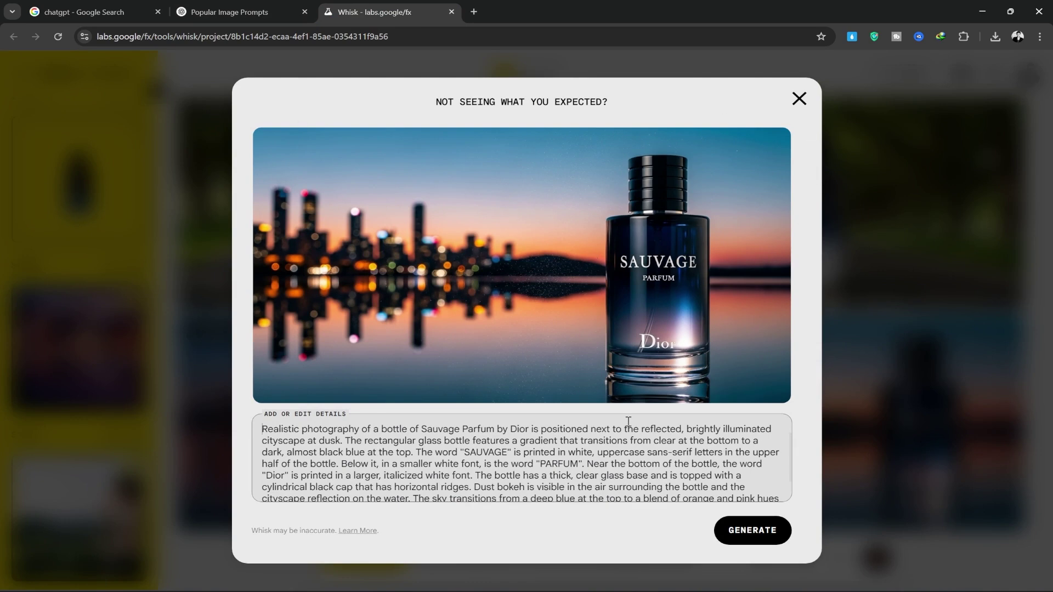
{"action": "scroll", "coordinate": [629, 429], "scroll_direction": "down", "scroll_amount": 2}
{"action": "scroll", "coordinate": [630, 428], "scroll_direction": "down", "scroll_amount": 2}
{"action": "scroll", "coordinate": [599, 456], "scroll_direction": "up", "scroll_amount": 2}
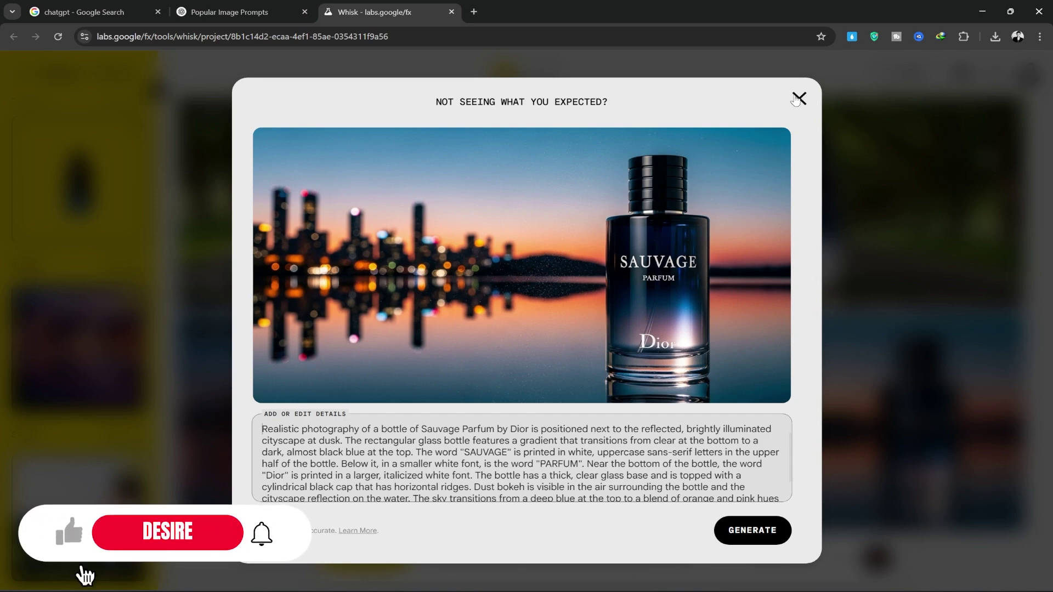
{"action": "left_click", "coordinate": [798, 99]}
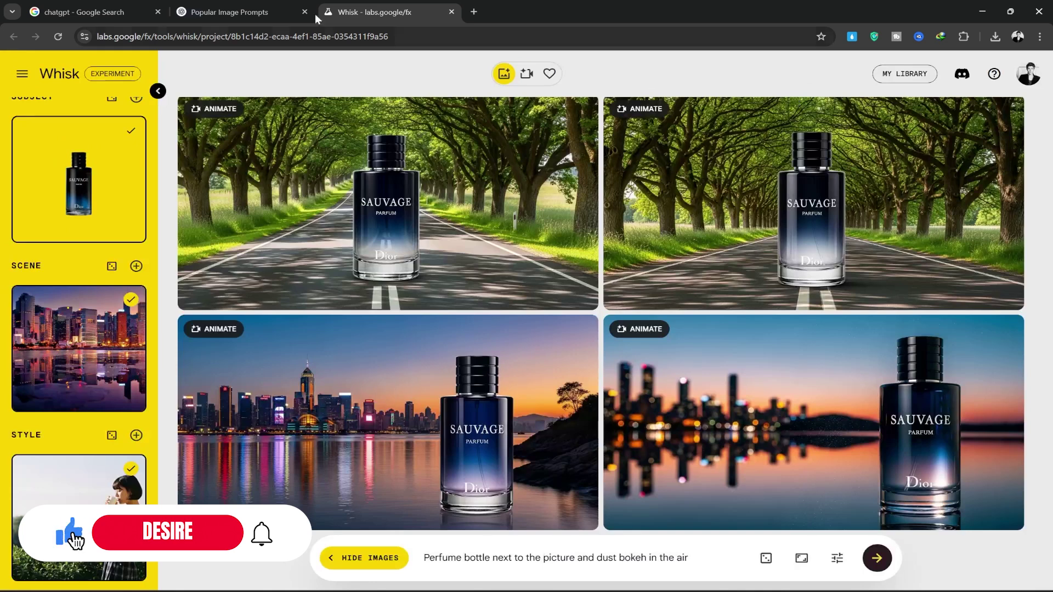
{"action": "left_click", "coordinate": [239, 11]}
{"action": "left_click", "coordinate": [403, 234]}
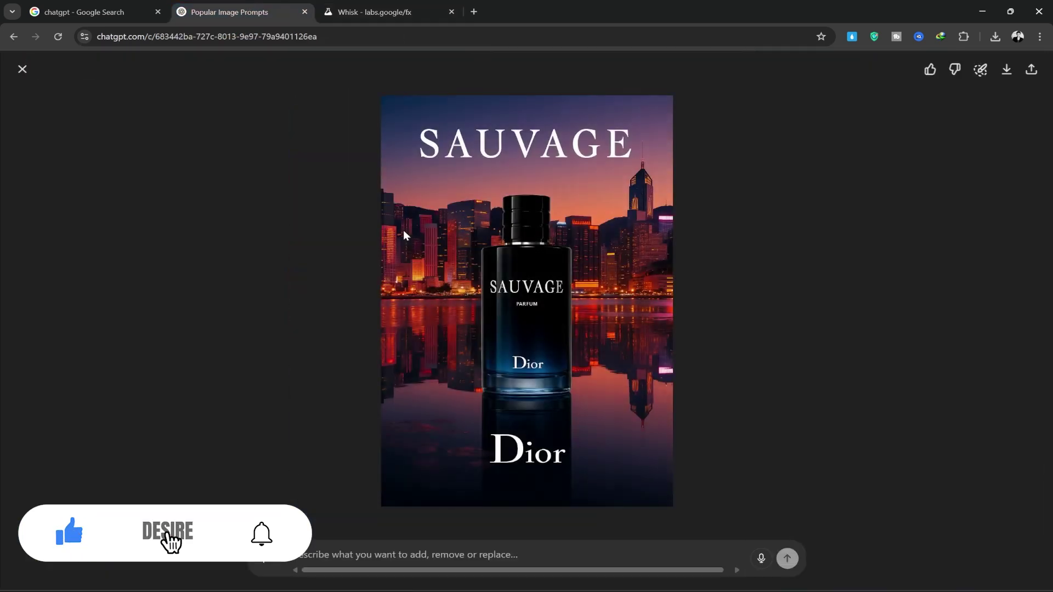